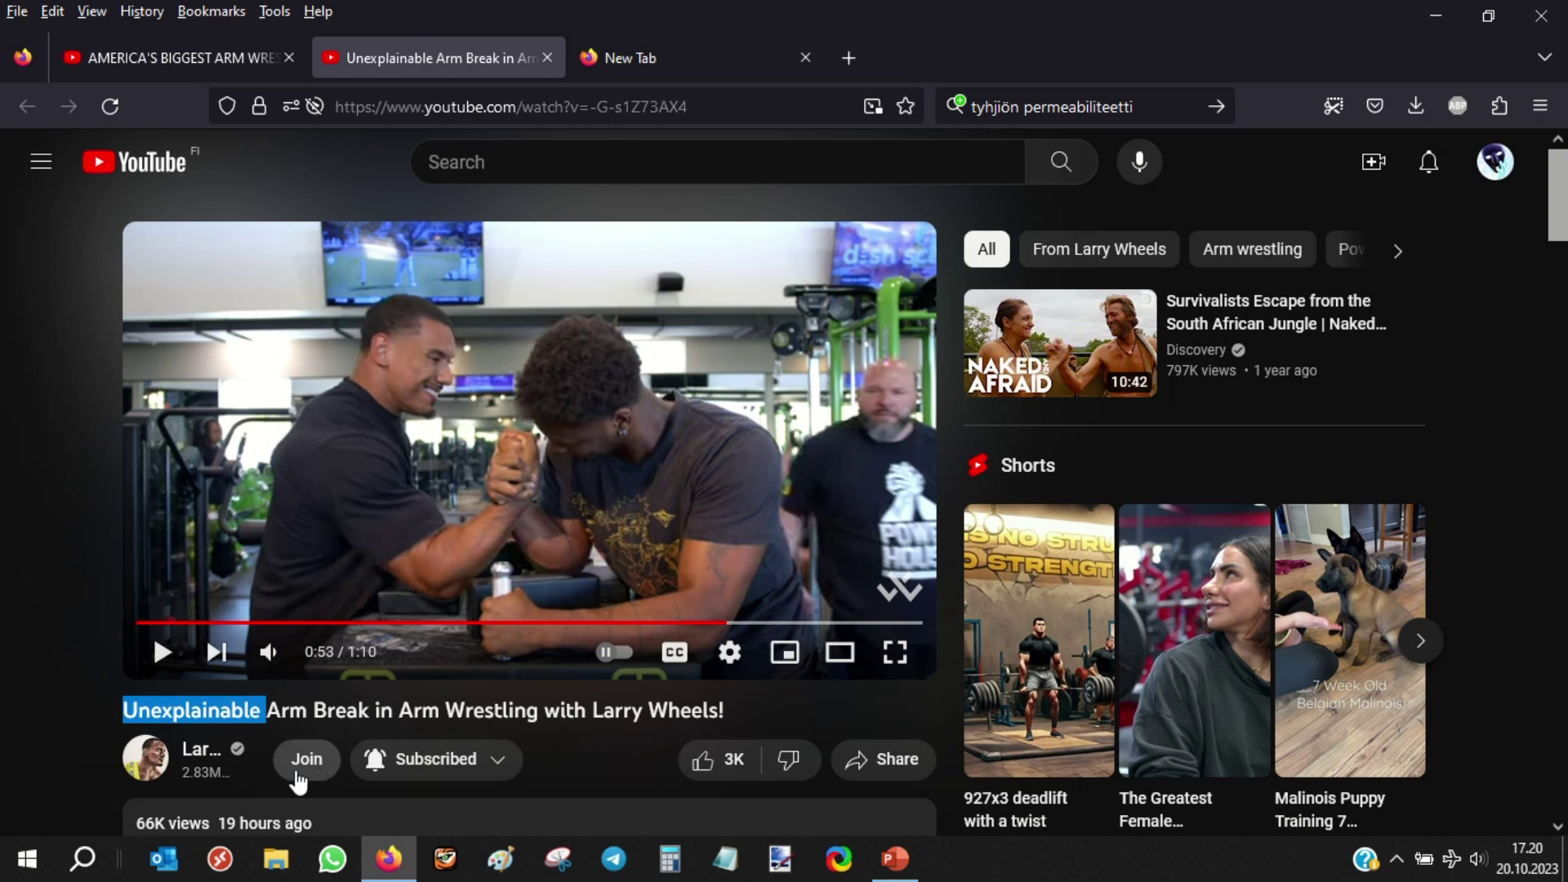
# Move the paused arm-break video's playback position to 0:57
pyautogui.click(51, 457)
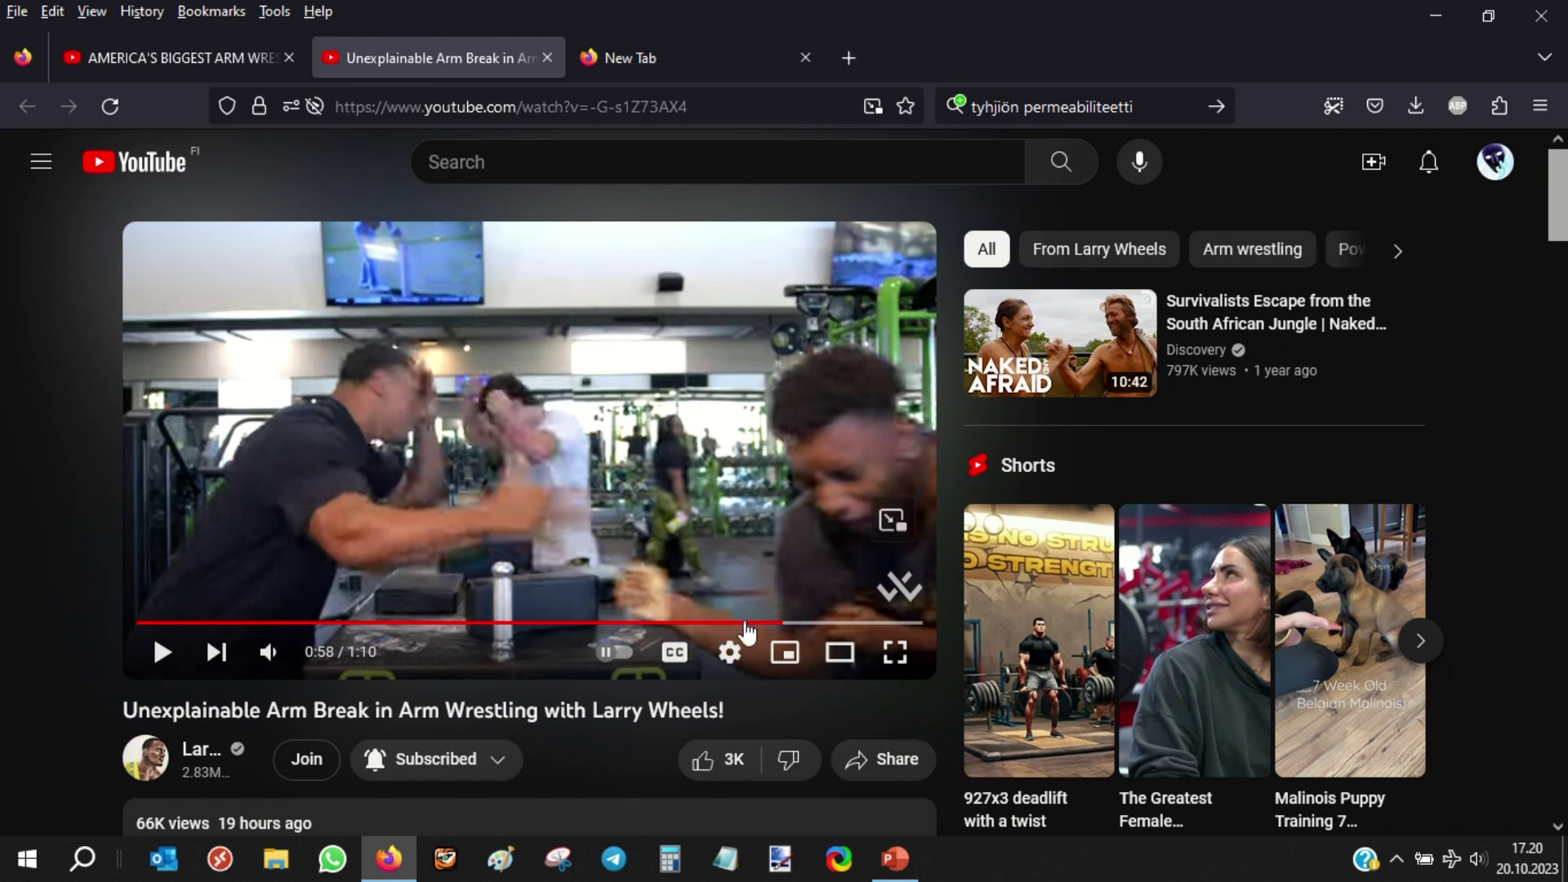
pyautogui.click(782, 626)
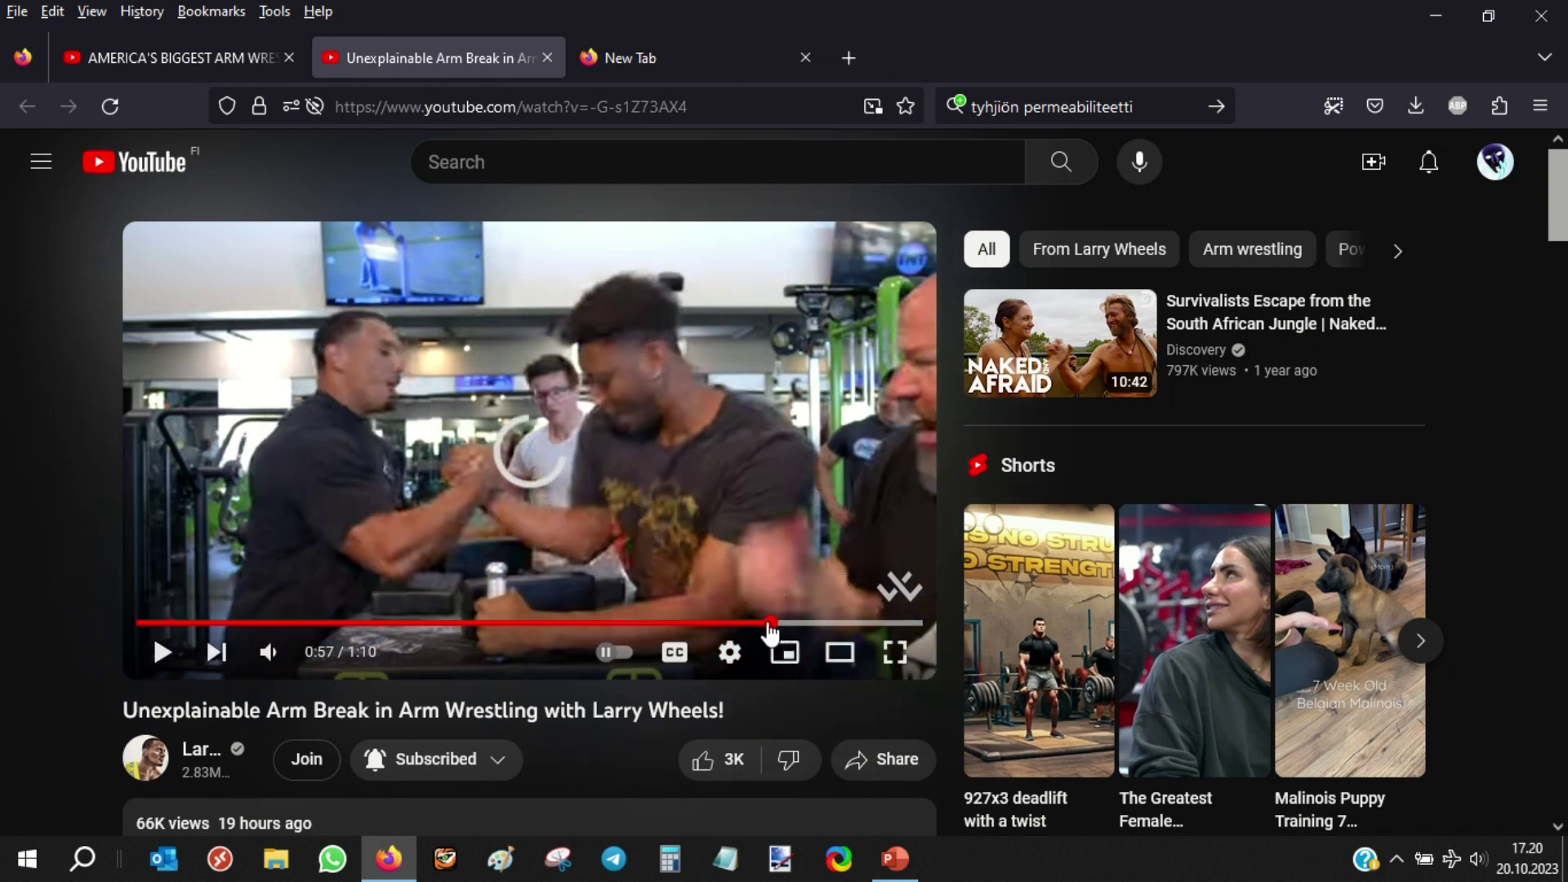
pyautogui.click(770, 627)
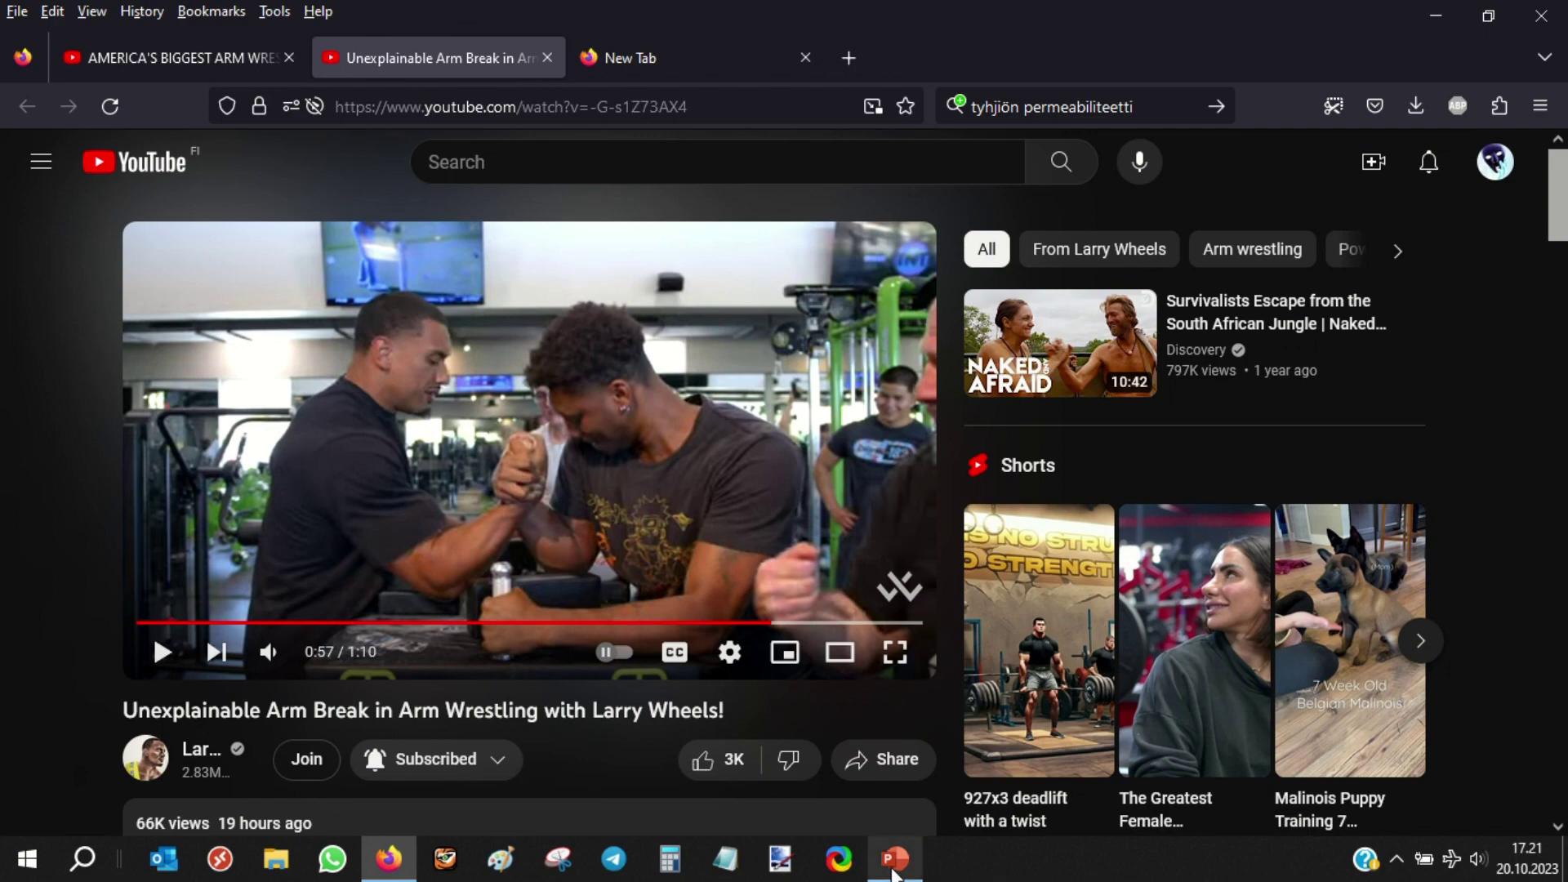
# Switch to PowerPoint and draw a black head with a simple face and wide oval shoulders near the top of slide 1
pyautogui.click(895, 859)
pyautogui.click(96, 229)
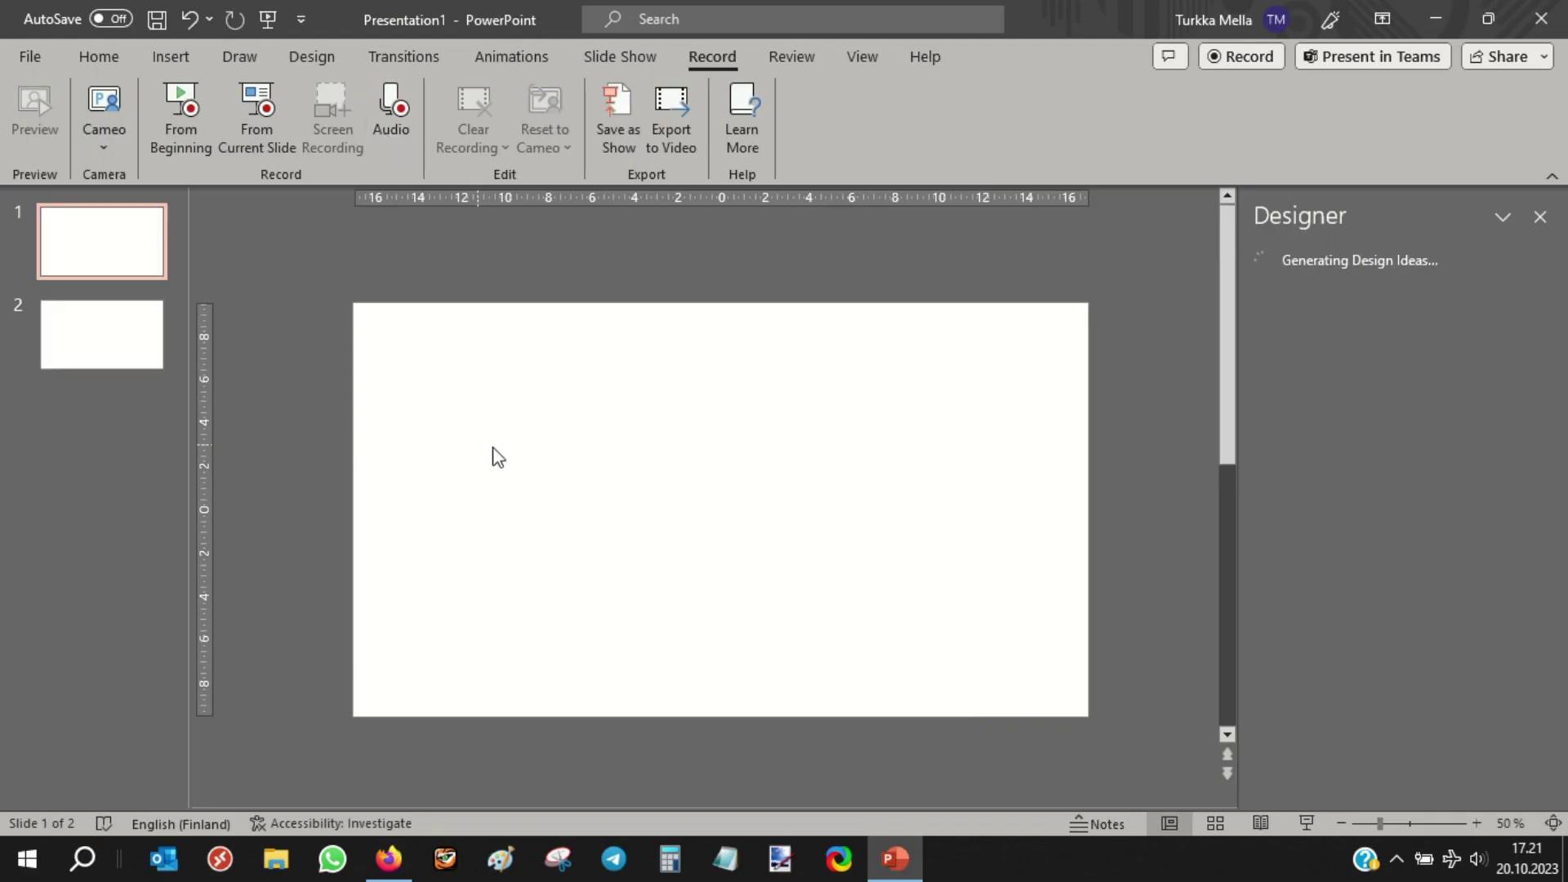
pyautogui.click(240, 56)
pyautogui.click(224, 143)
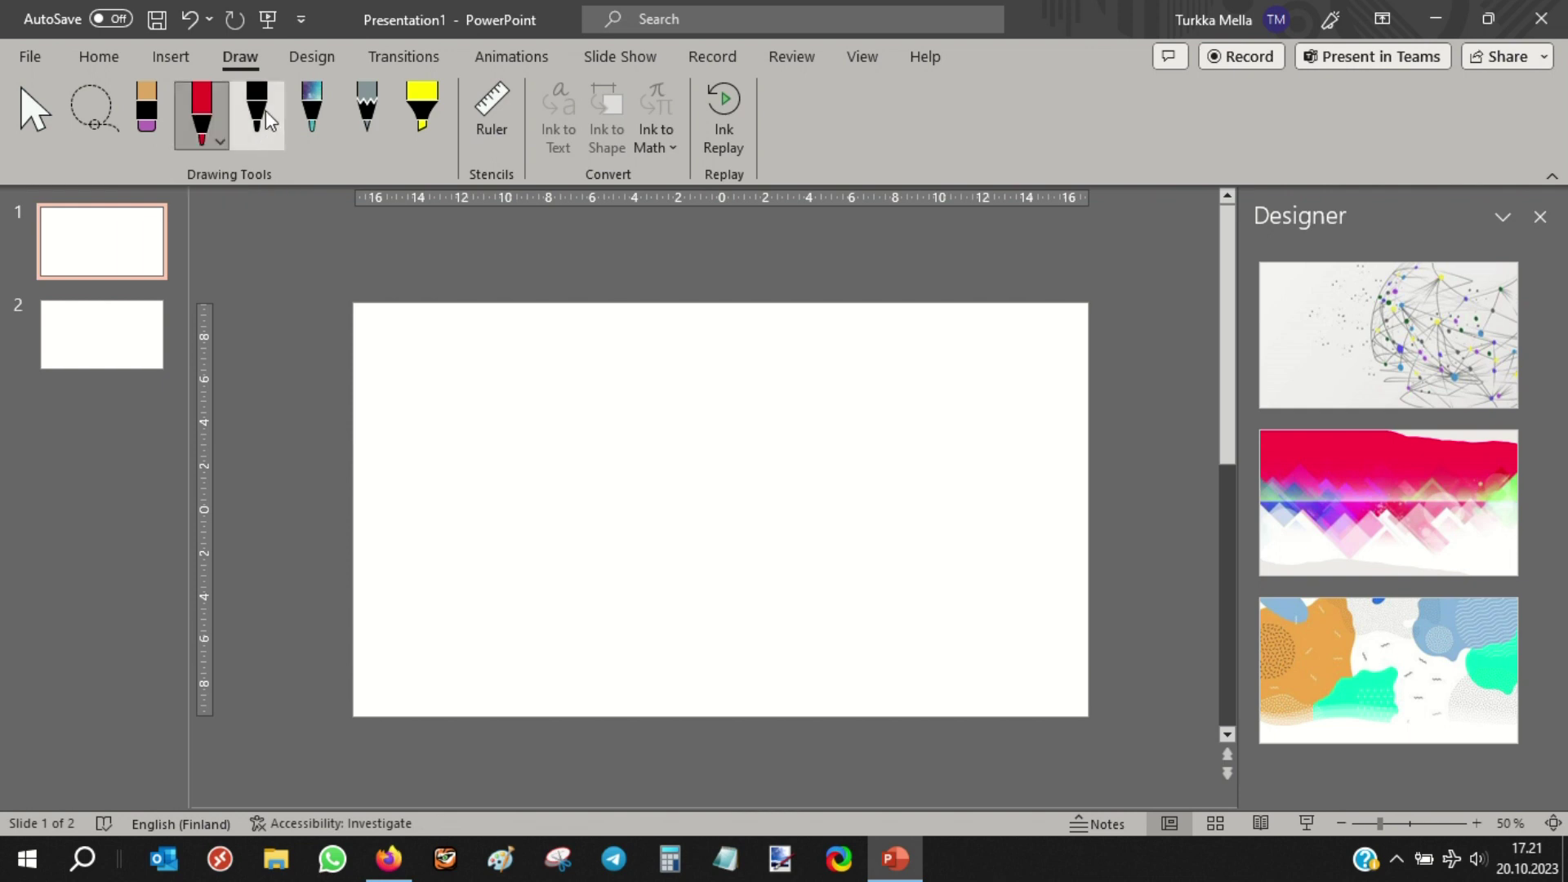
pyautogui.click(259, 140)
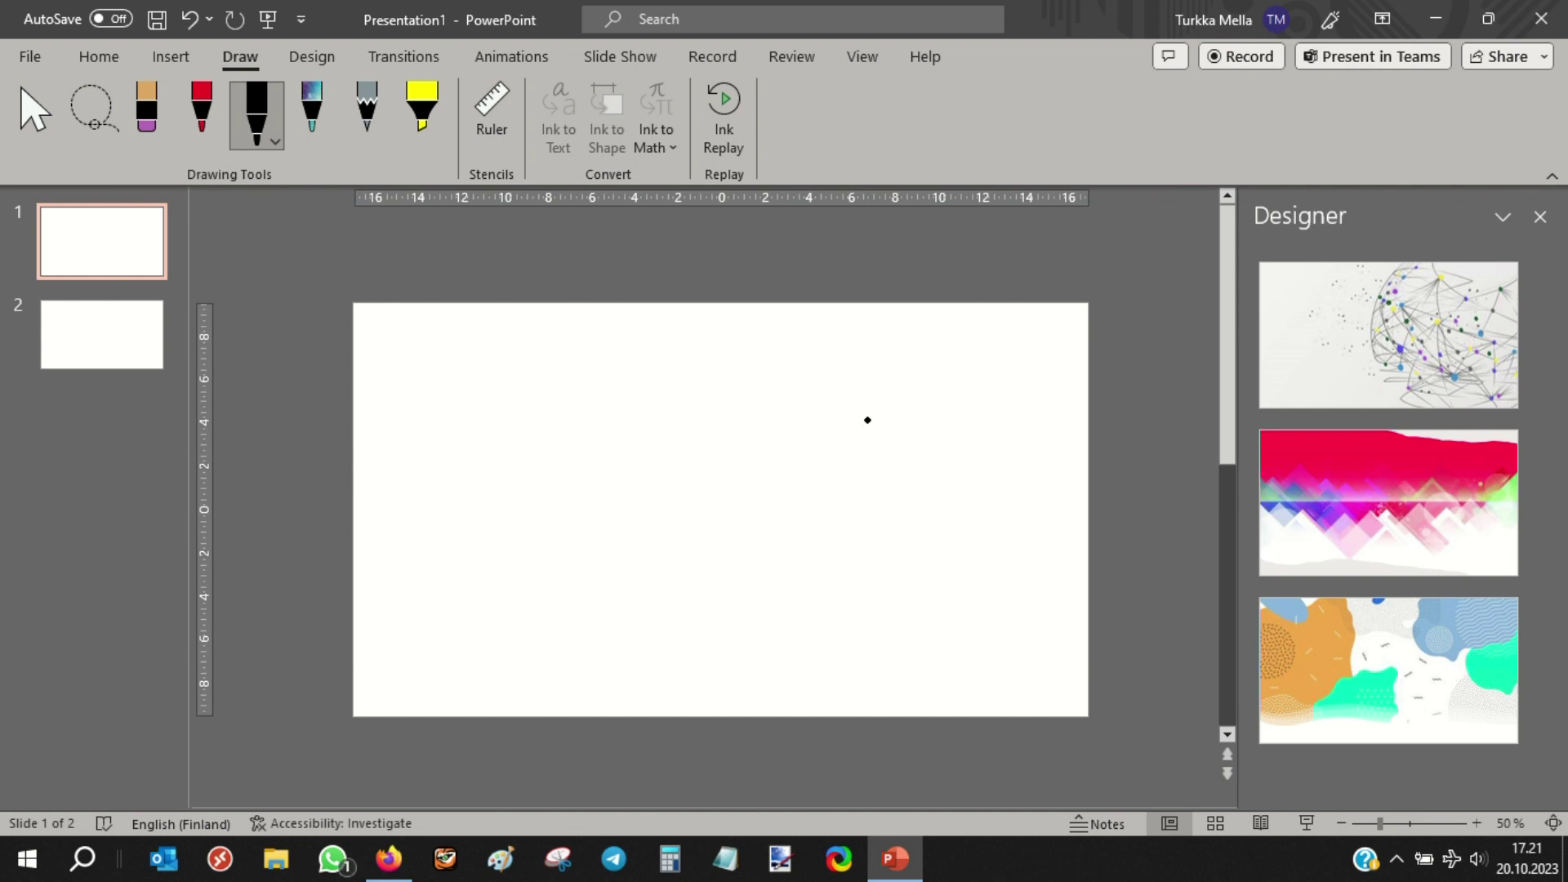
pyautogui.moveTo(882, 427)
pyautogui.mouseDown()
pyautogui.moveTo(866, 401)
pyautogui.moveTo(905, 335)
pyautogui.moveTo(879, 431)
pyautogui.mouseUp()
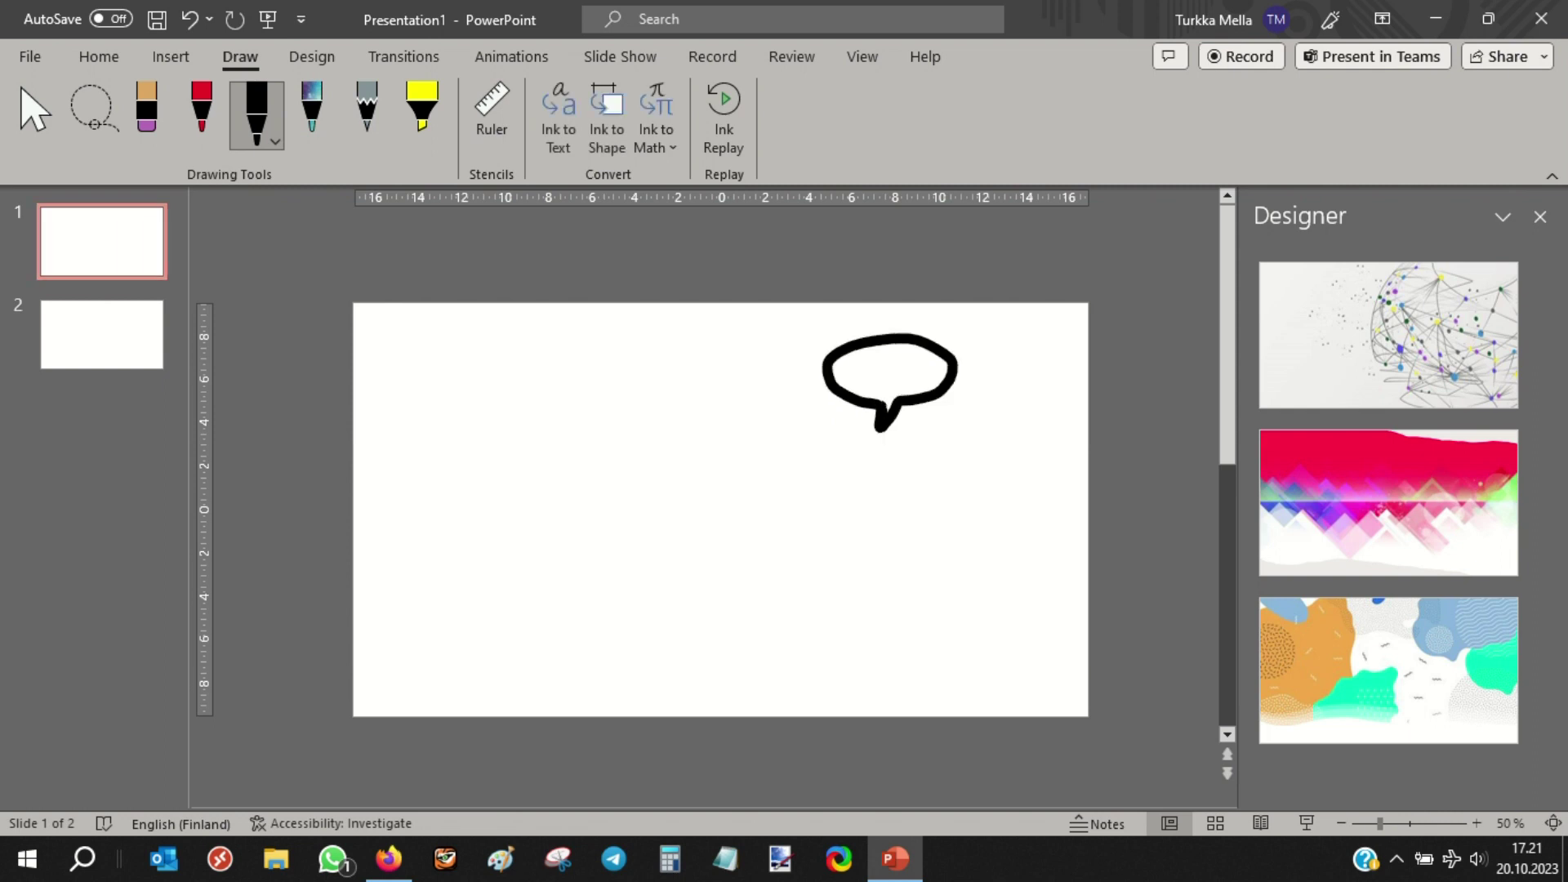
pyautogui.moveTo(856, 393)
pyautogui.mouseDown()
pyautogui.moveTo(915, 370)
pyautogui.moveTo(943, 386)
pyautogui.moveTo(882, 386)
pyautogui.moveTo(921, 386)
pyautogui.mouseUp()
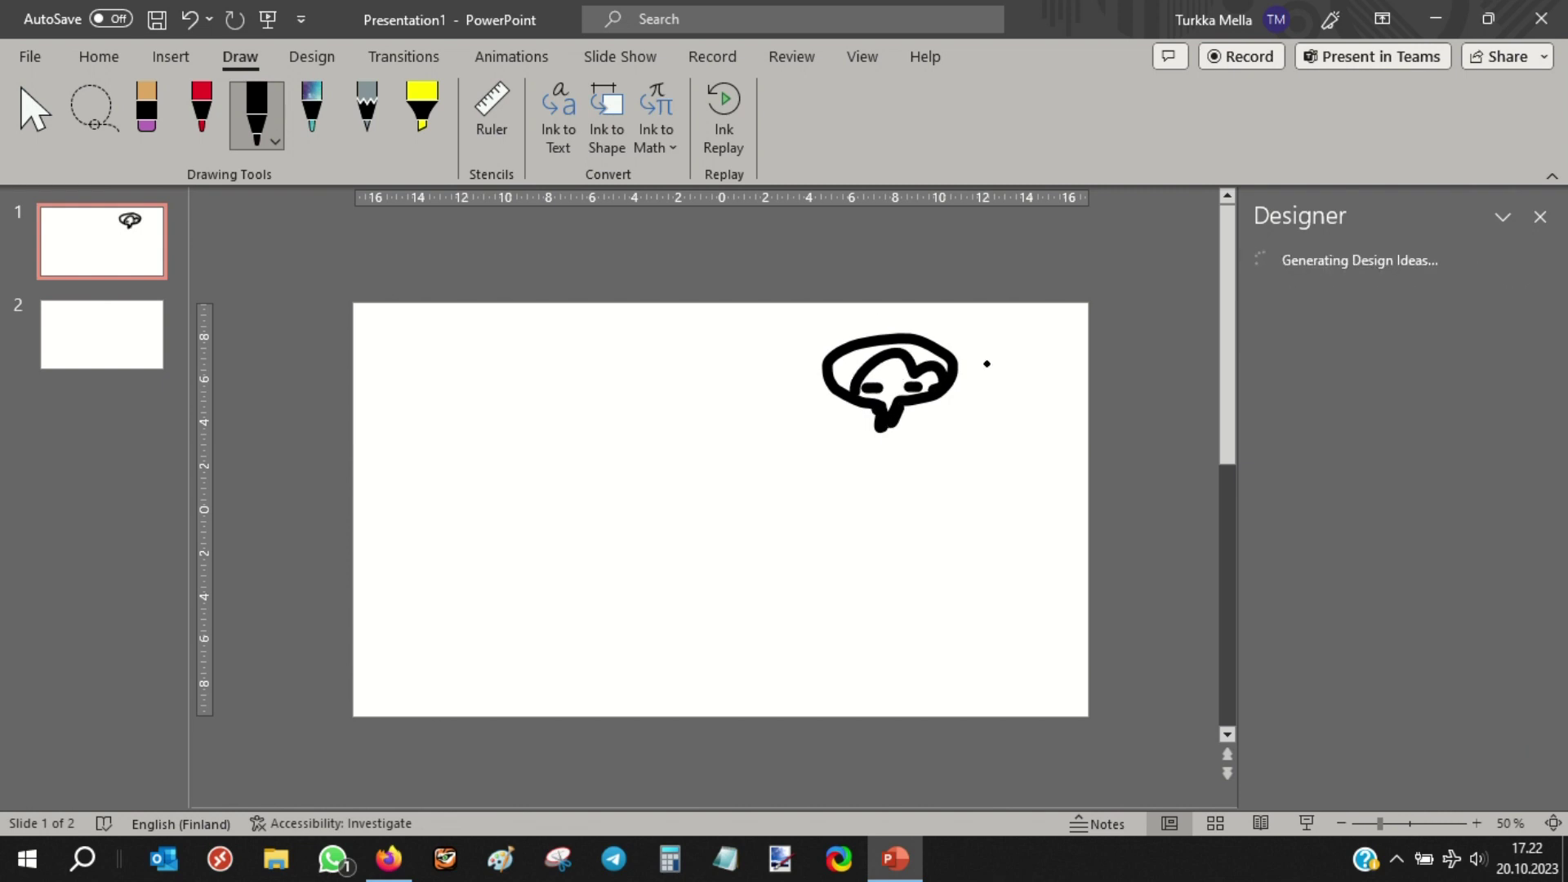
pyautogui.moveTo(854, 338)
pyautogui.mouseDown()
pyautogui.moveTo(752, 410)
pyautogui.moveTo(1028, 400)
pyautogui.moveTo(923, 357)
pyautogui.mouseUp()
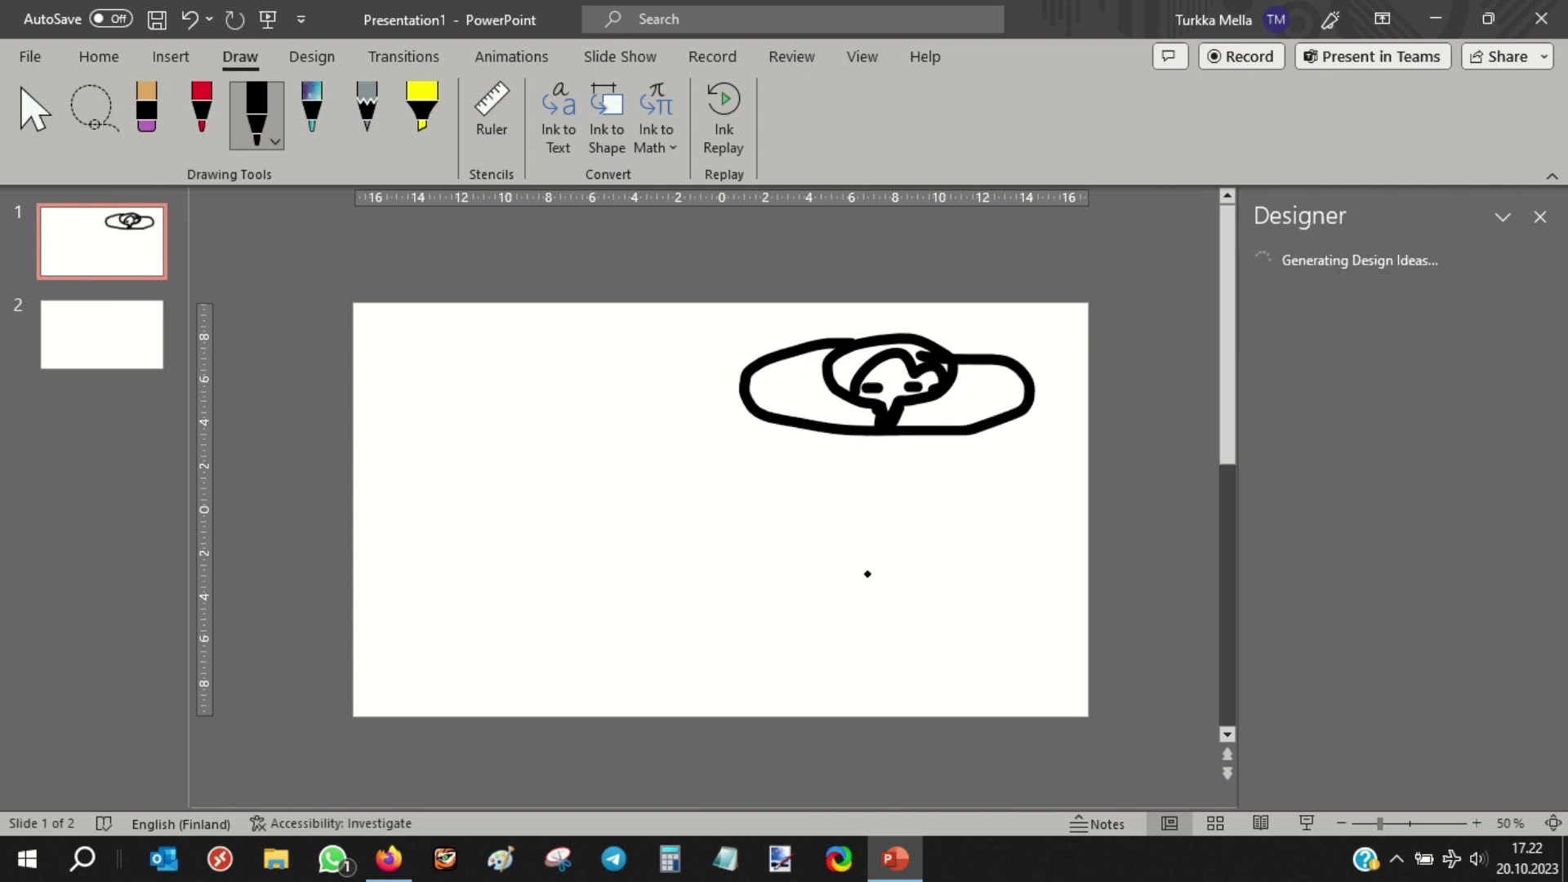
# Draw a round black fist below the shoulders and join it with a two-line arm, adding a short elbow mark
pyautogui.moveTo(871, 616)
pyautogui.mouseDown()
pyautogui.moveTo(856, 600)
pyautogui.moveTo(913, 621)
pyautogui.moveTo(868, 618)
pyautogui.mouseUp()
pyautogui.moveTo(752, 416); pyautogui.dragTo(862, 576)
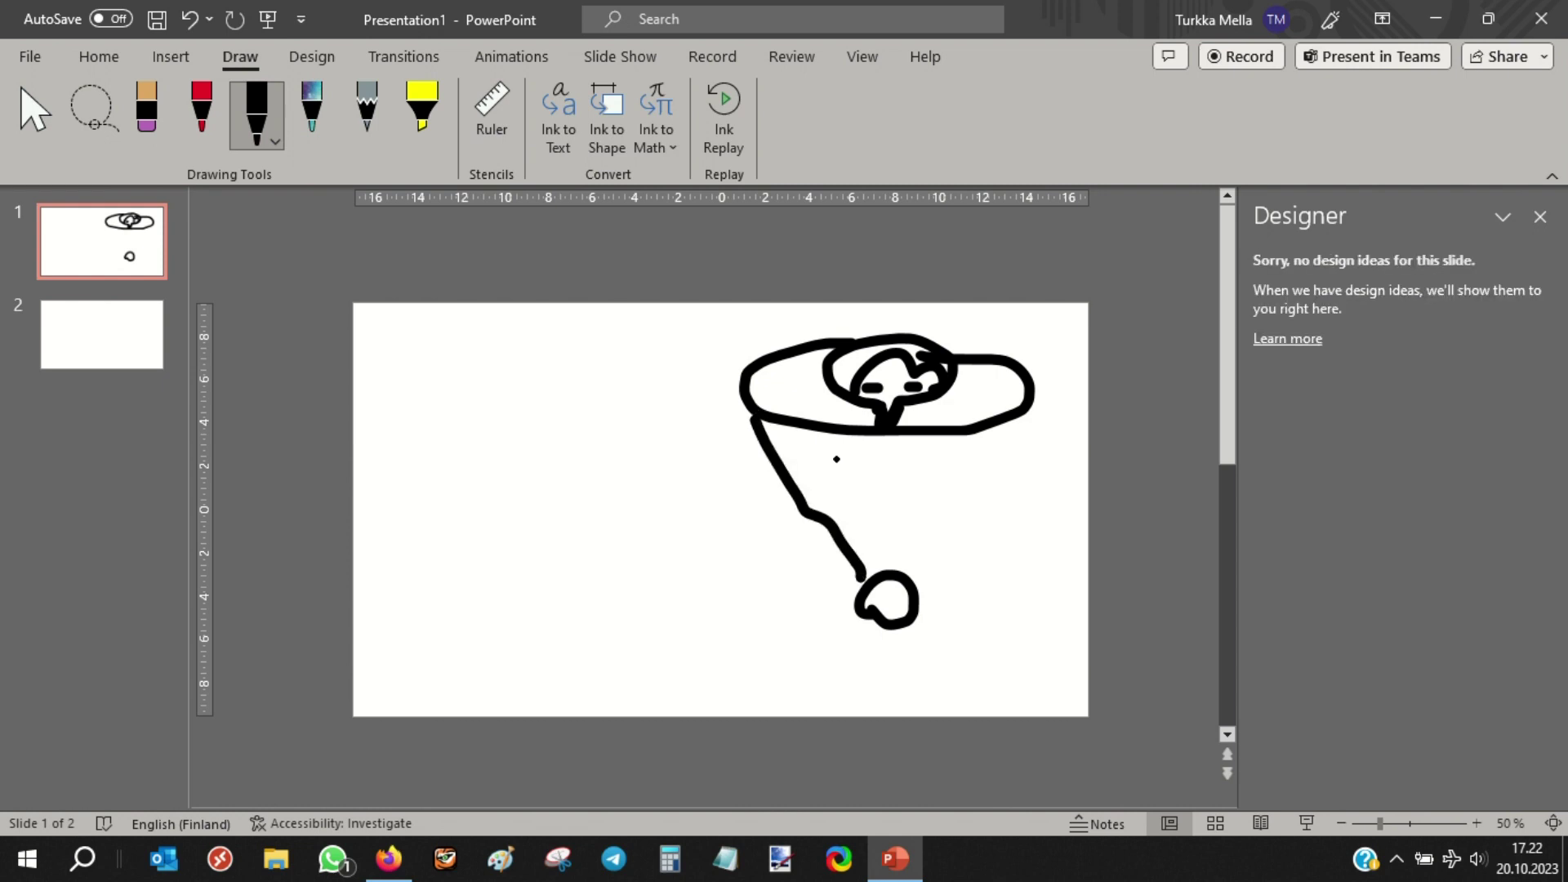
pyautogui.moveTo(813, 426); pyautogui.dragTo(897, 574)
pyautogui.moveTo(843, 497); pyautogui.dragTo(825, 508)
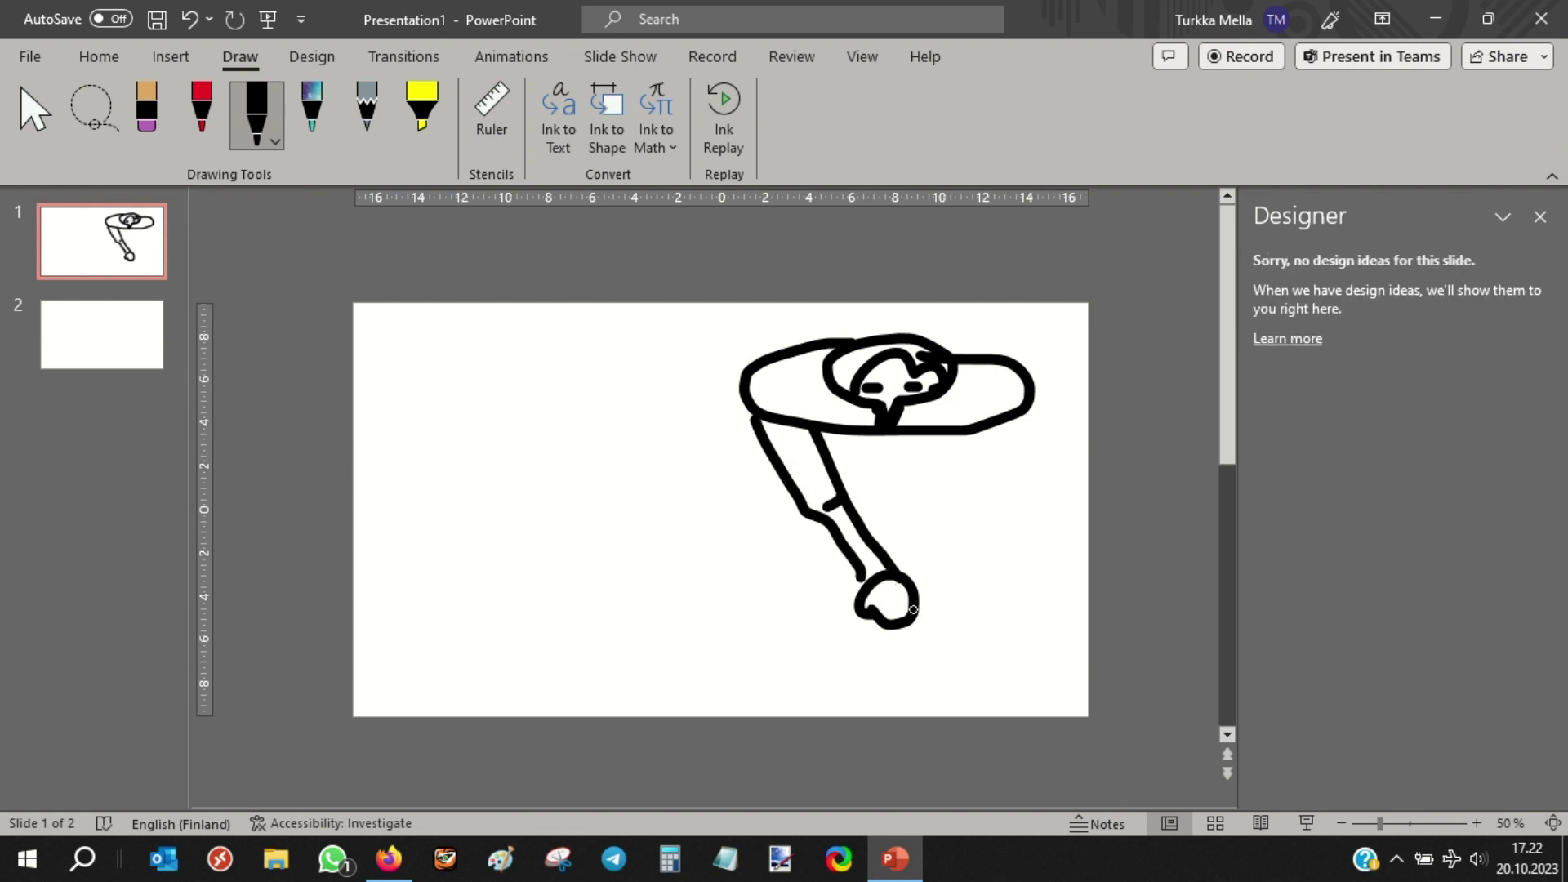
# Draw a red line along the arm with a red force arrow labelled F from the elbow, and compare it with the paused video
pyautogui.click(202, 110)
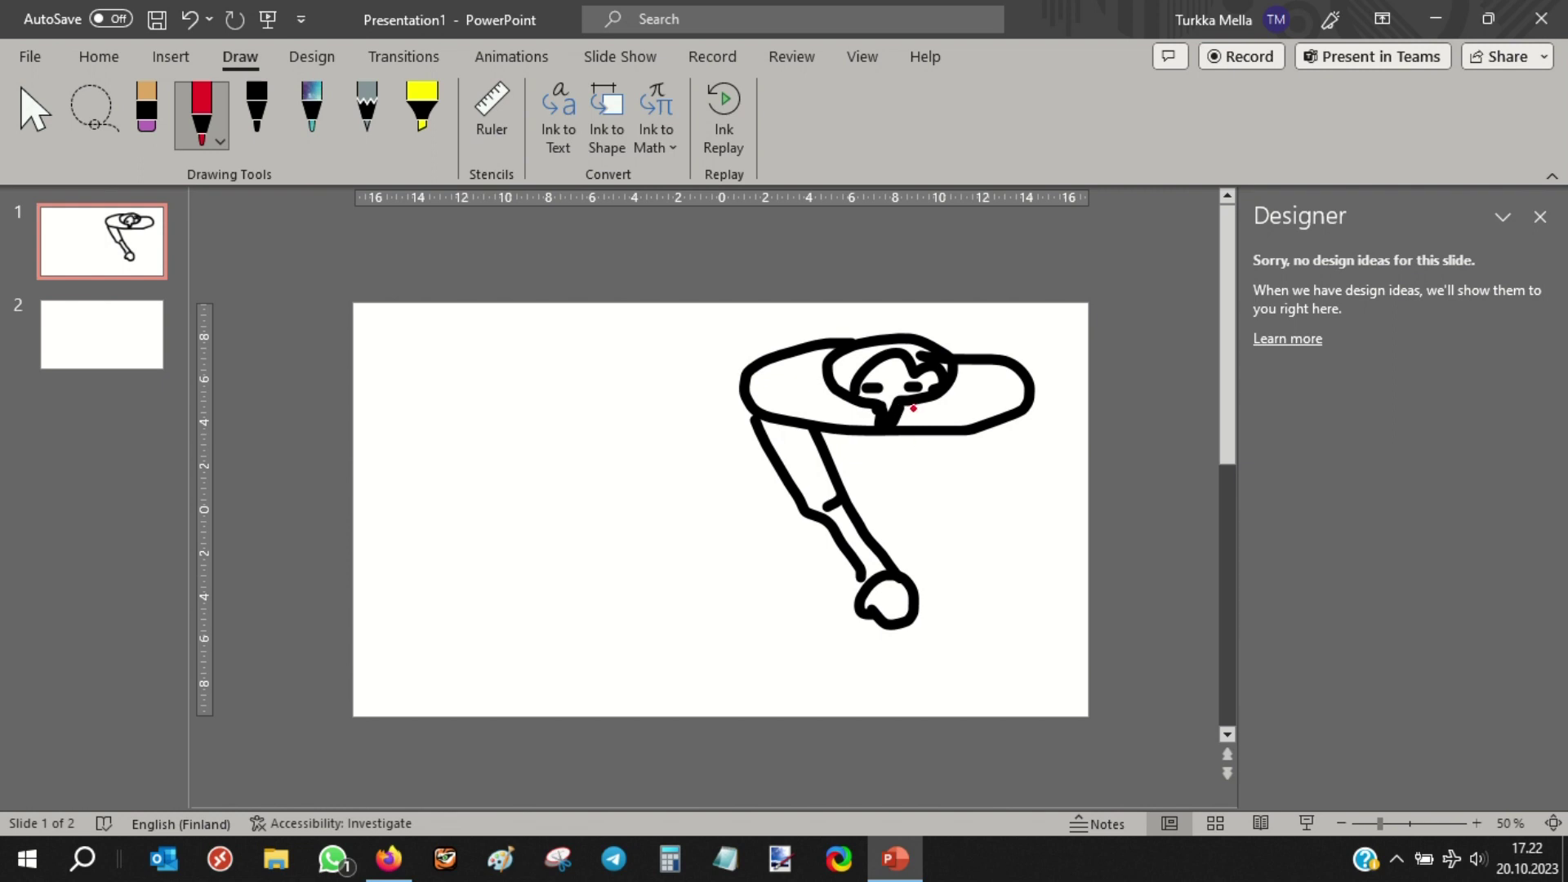
pyautogui.moveTo(764, 387); pyautogui.dragTo(899, 606)
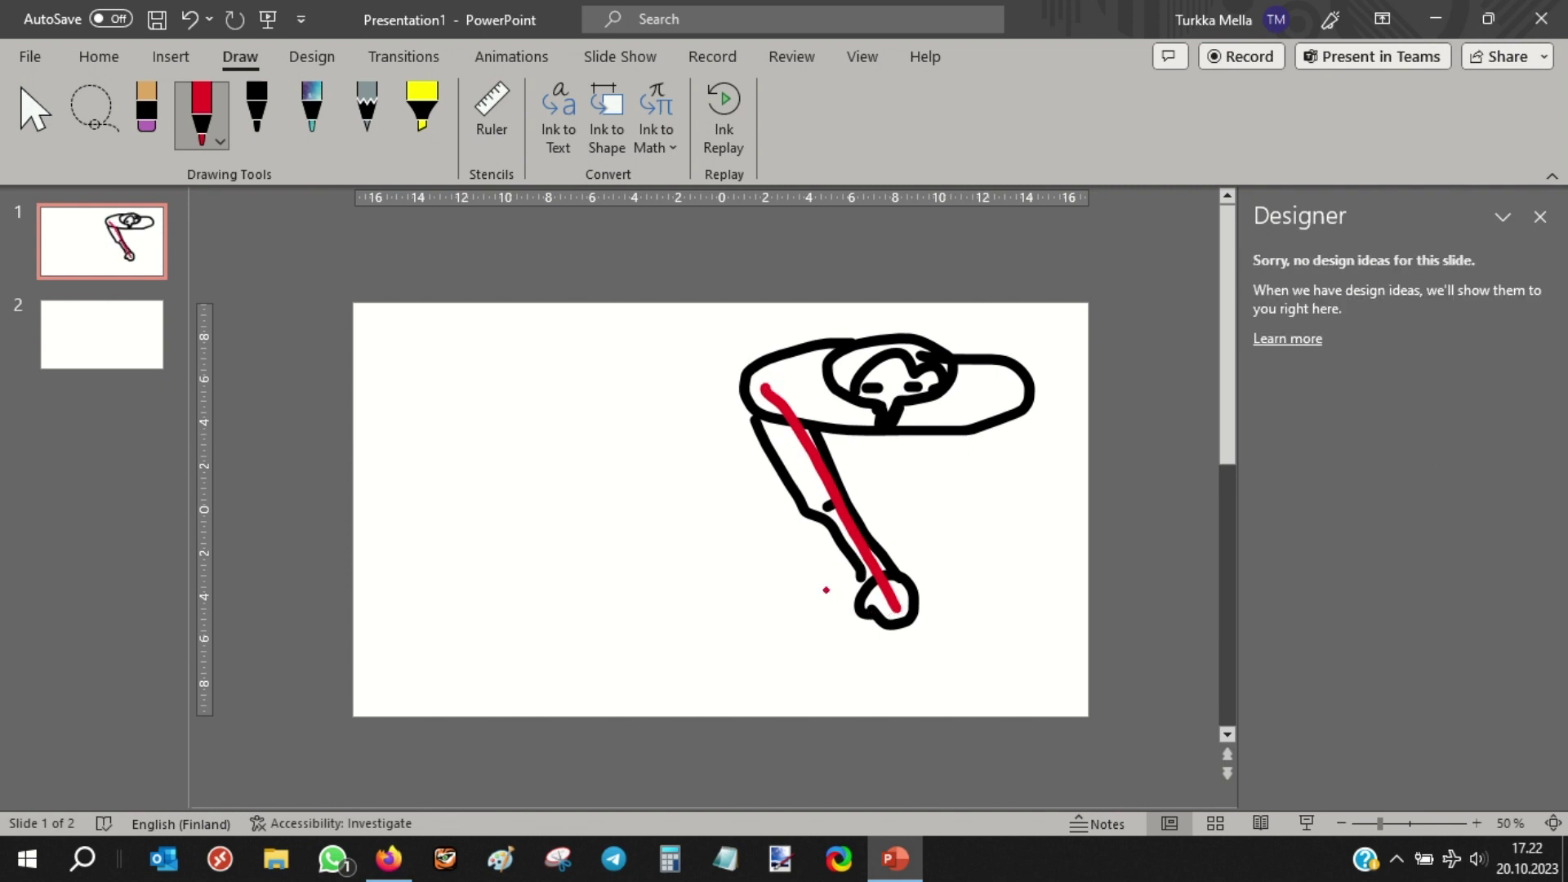
pyautogui.moveTo(832, 506)
pyautogui.mouseDown()
pyautogui.moveTo(648, 585)
pyautogui.moveTo(637, 606)
pyautogui.moveTo(696, 602)
pyautogui.moveTo(748, 626)
pyautogui.mouseUp()
pyautogui.moveTo(751, 573)
pyautogui.mouseDown()
pyautogui.moveTo(778, 571)
pyautogui.moveTo(783, 601)
pyautogui.moveTo(779, 562)
pyautogui.mouseUp()
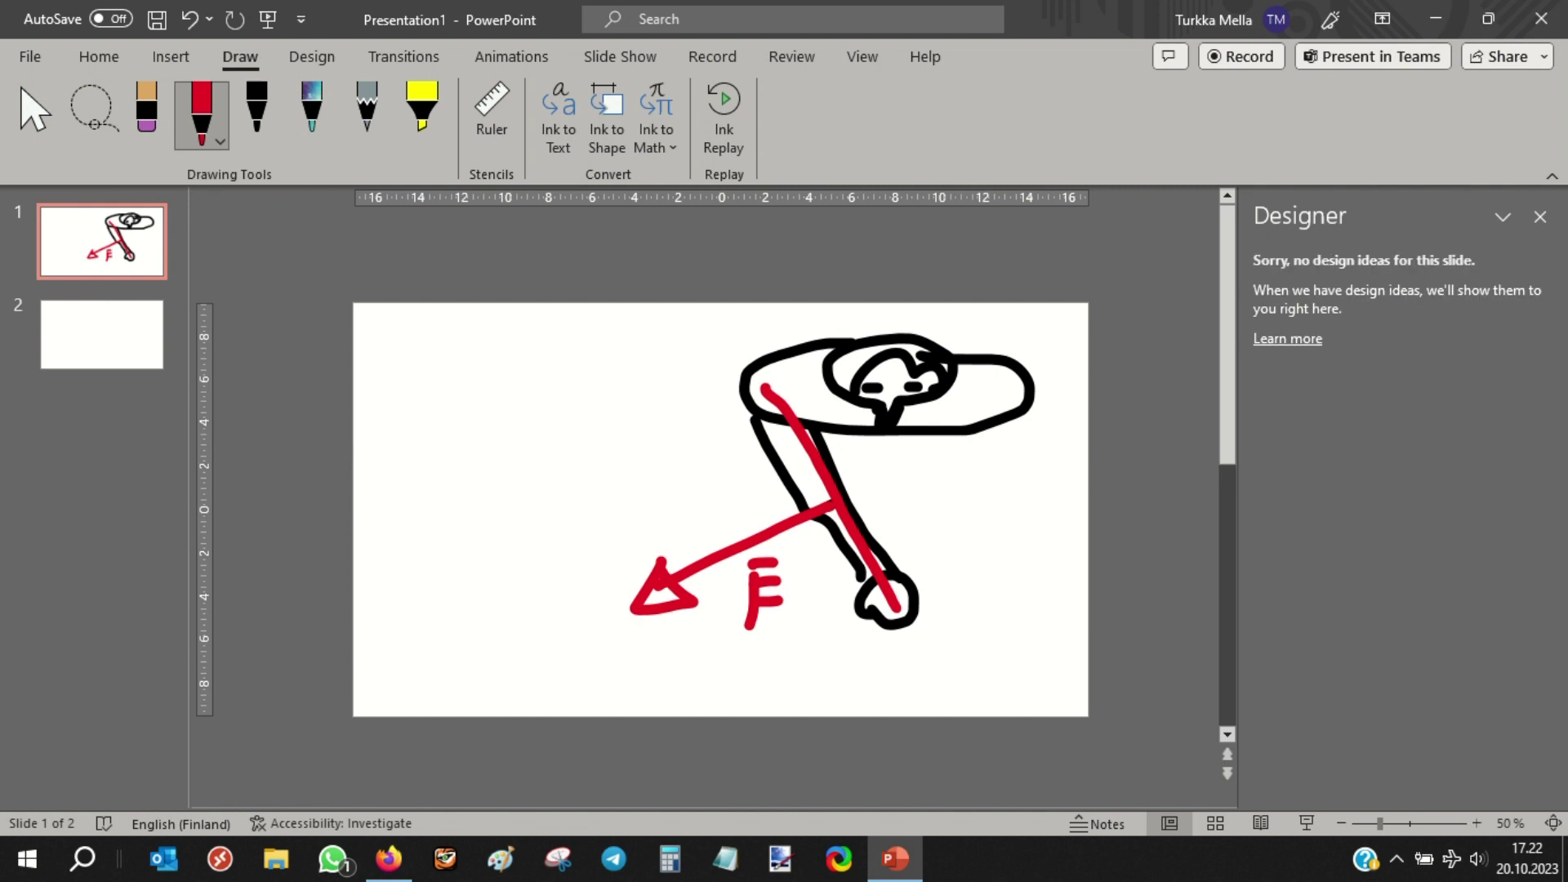
pyautogui.click(409, 868)
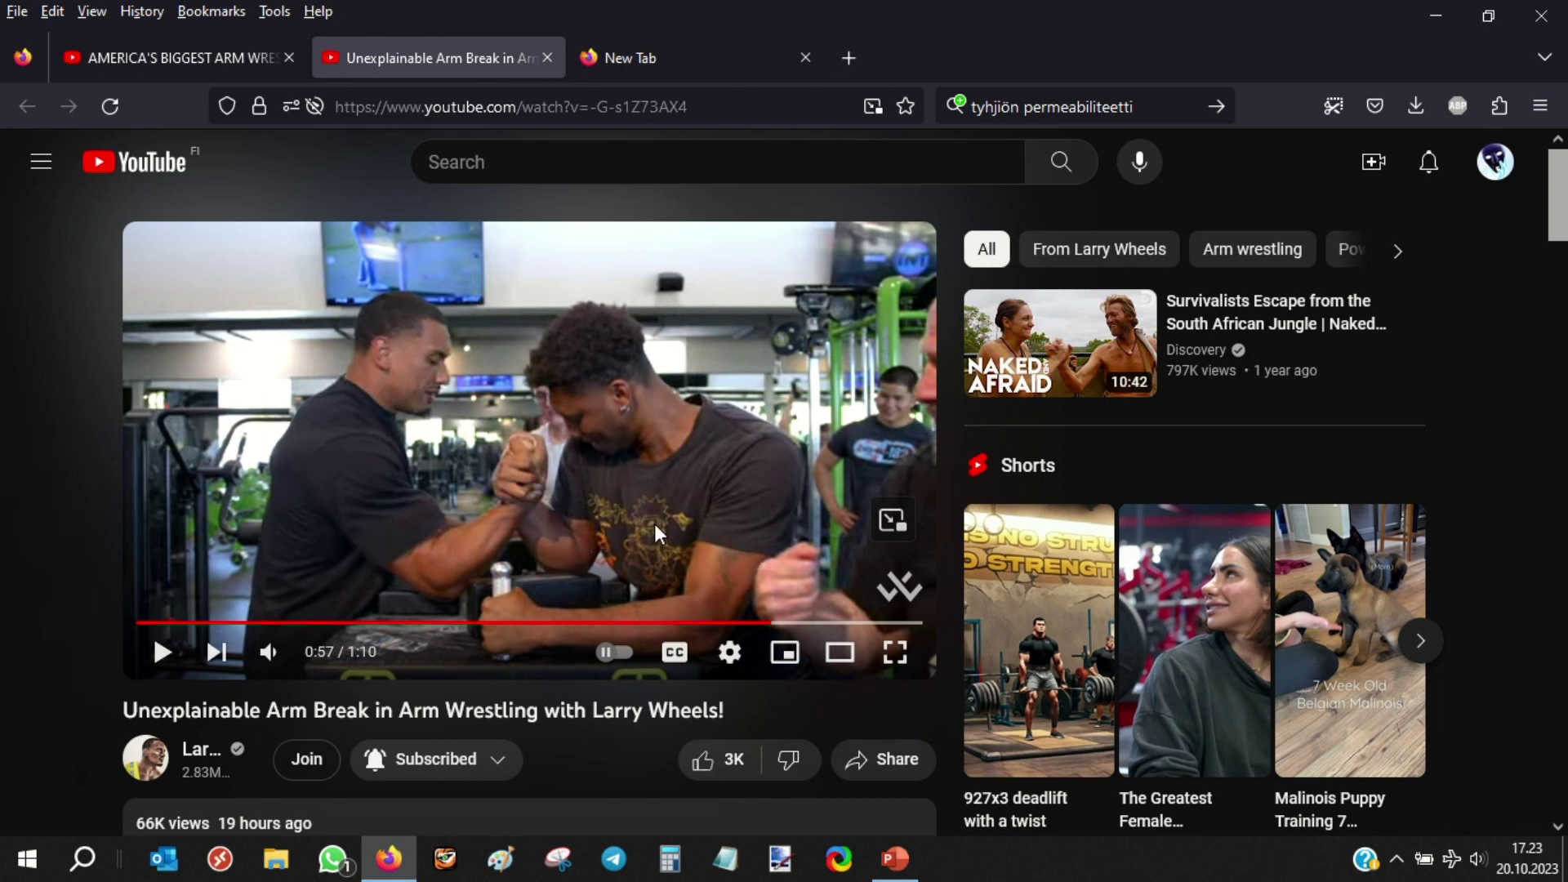
pyautogui.hotkey('alt', 'Tab')
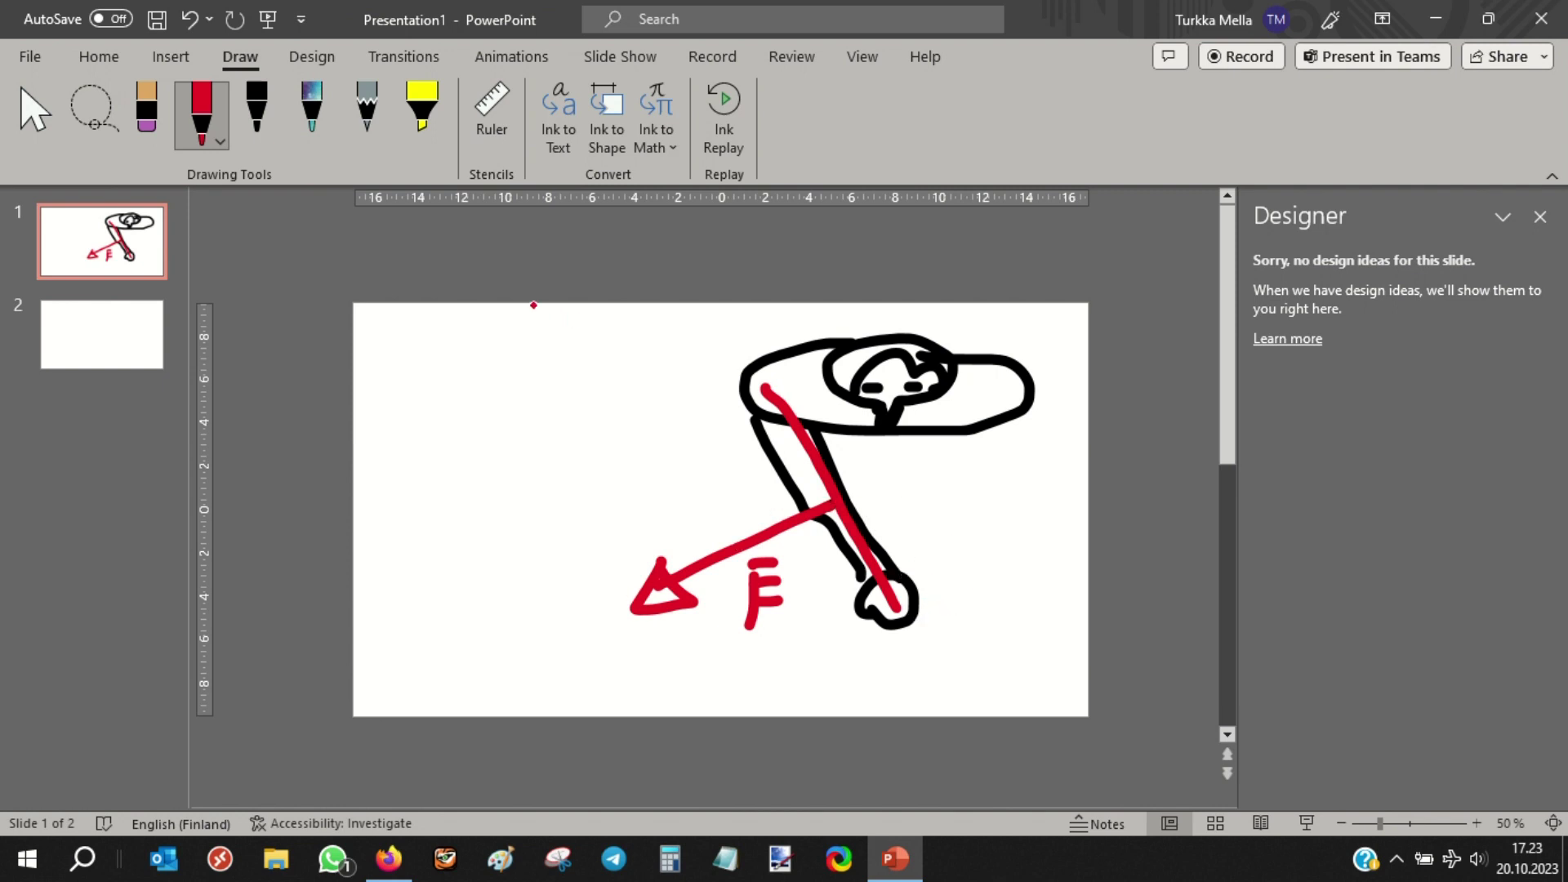
# Draw a black arrow diagonally up and away from the fist, and mark a red right angle between the F arrow and the arm
pyautogui.click(256, 110)
pyautogui.moveTo(911, 585)
pyautogui.mouseDown()
pyautogui.moveTo(972, 544)
pyautogui.moveTo(991, 566)
pyautogui.moveTo(980, 522)
pyautogui.moveTo(990, 570)
pyautogui.mouseUp()
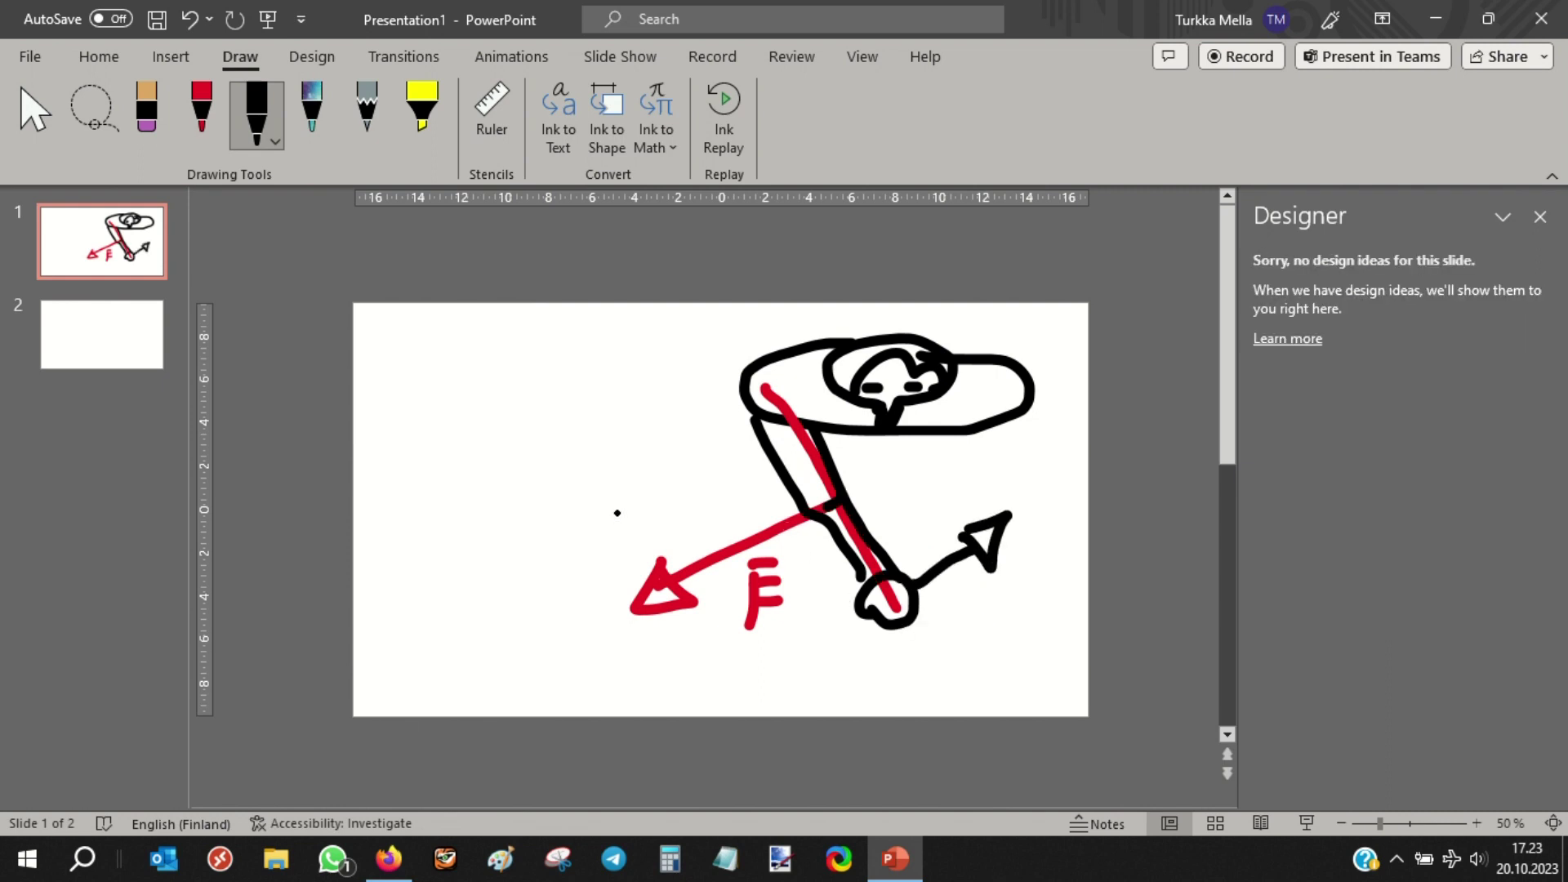
pyautogui.click(201, 114)
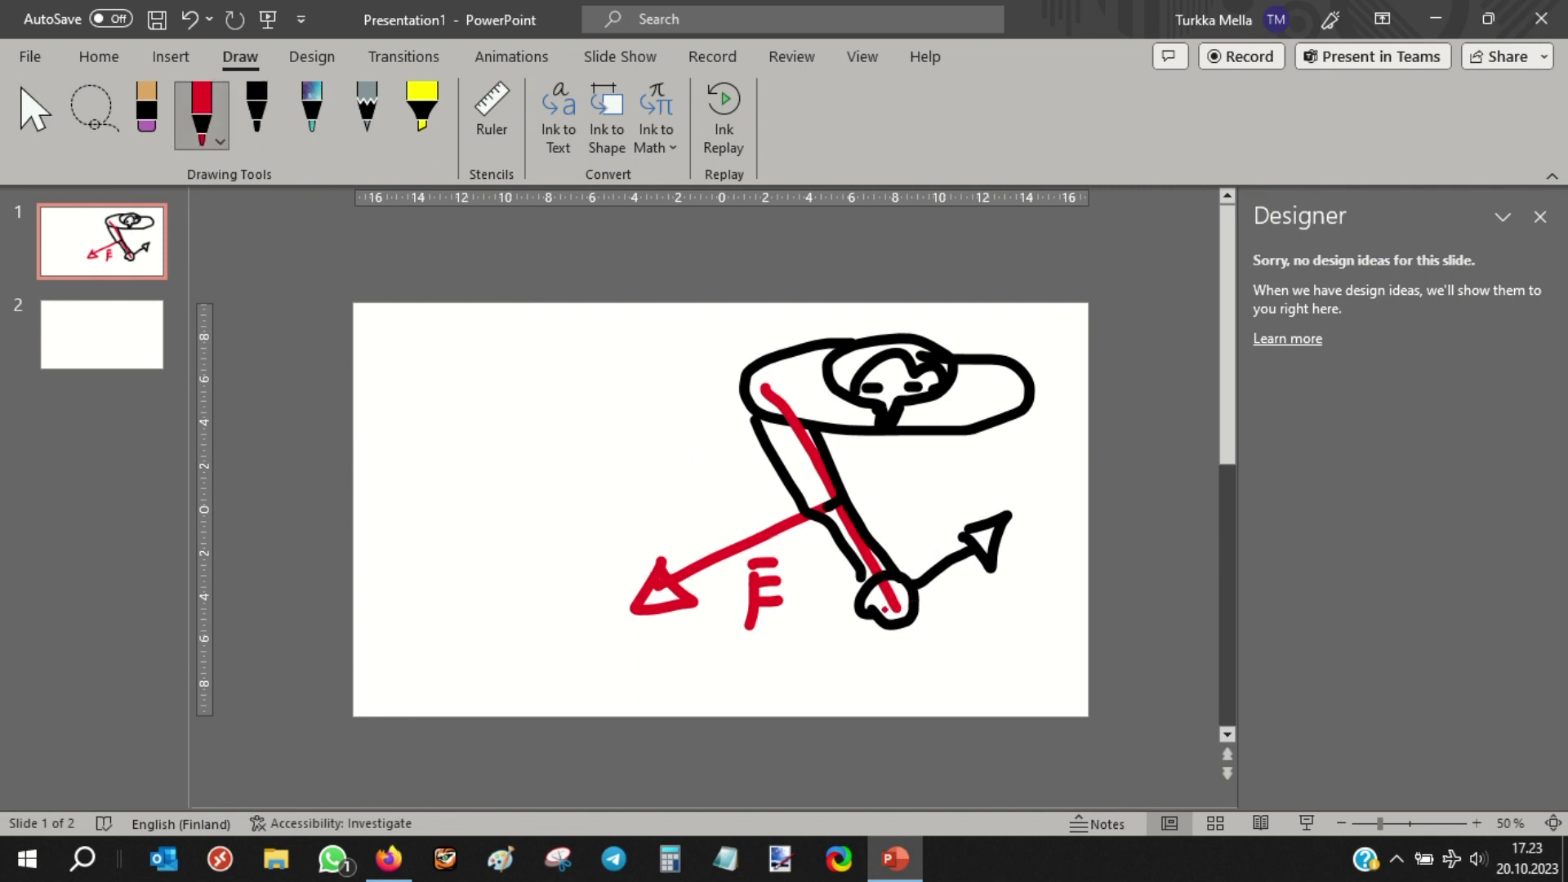
pyautogui.moveTo(791, 529); pyautogui.dragTo(864, 529)
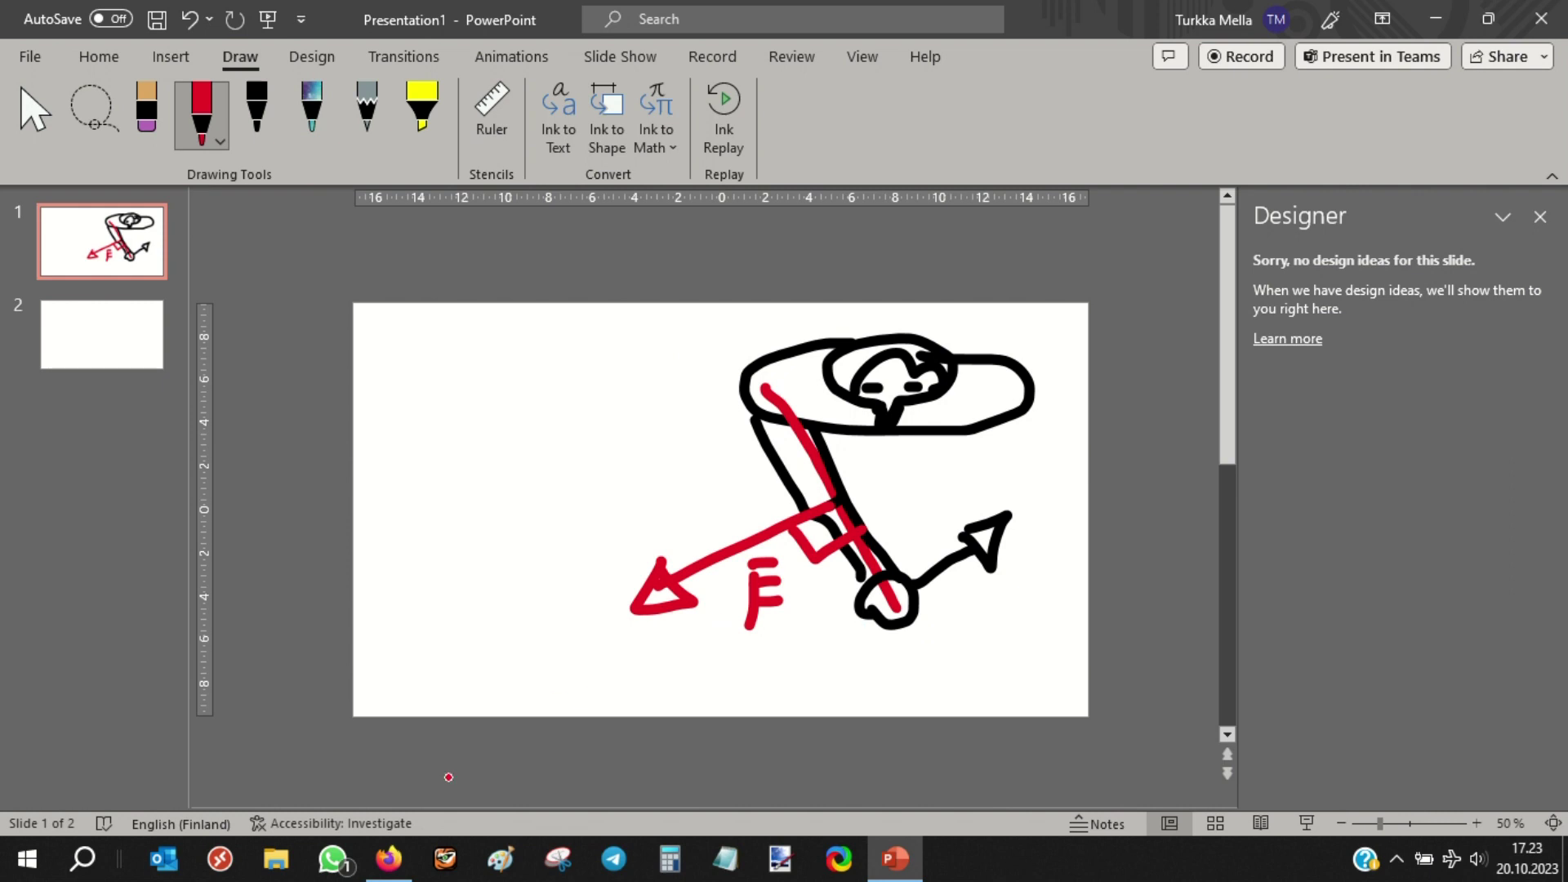
# Recheck the paused arm-break video in the browser, and add a red downward arrow from the elbow and a tilted red rectangle at the slide's edge
pyautogui.click(389, 858)
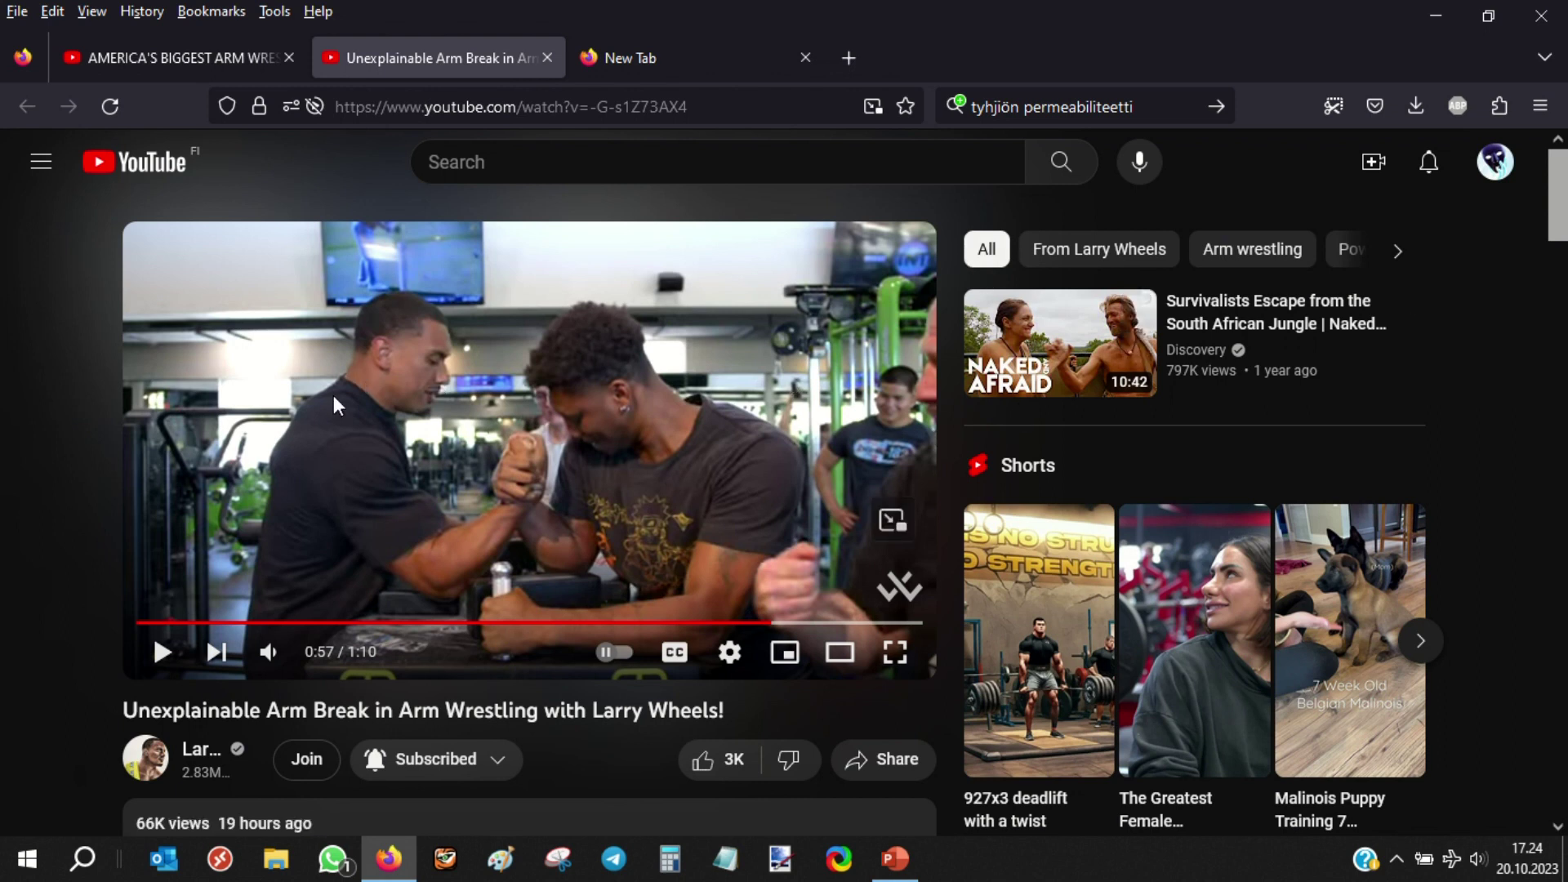
pyautogui.moveTo(980, 380)
pyautogui.click(895, 859)
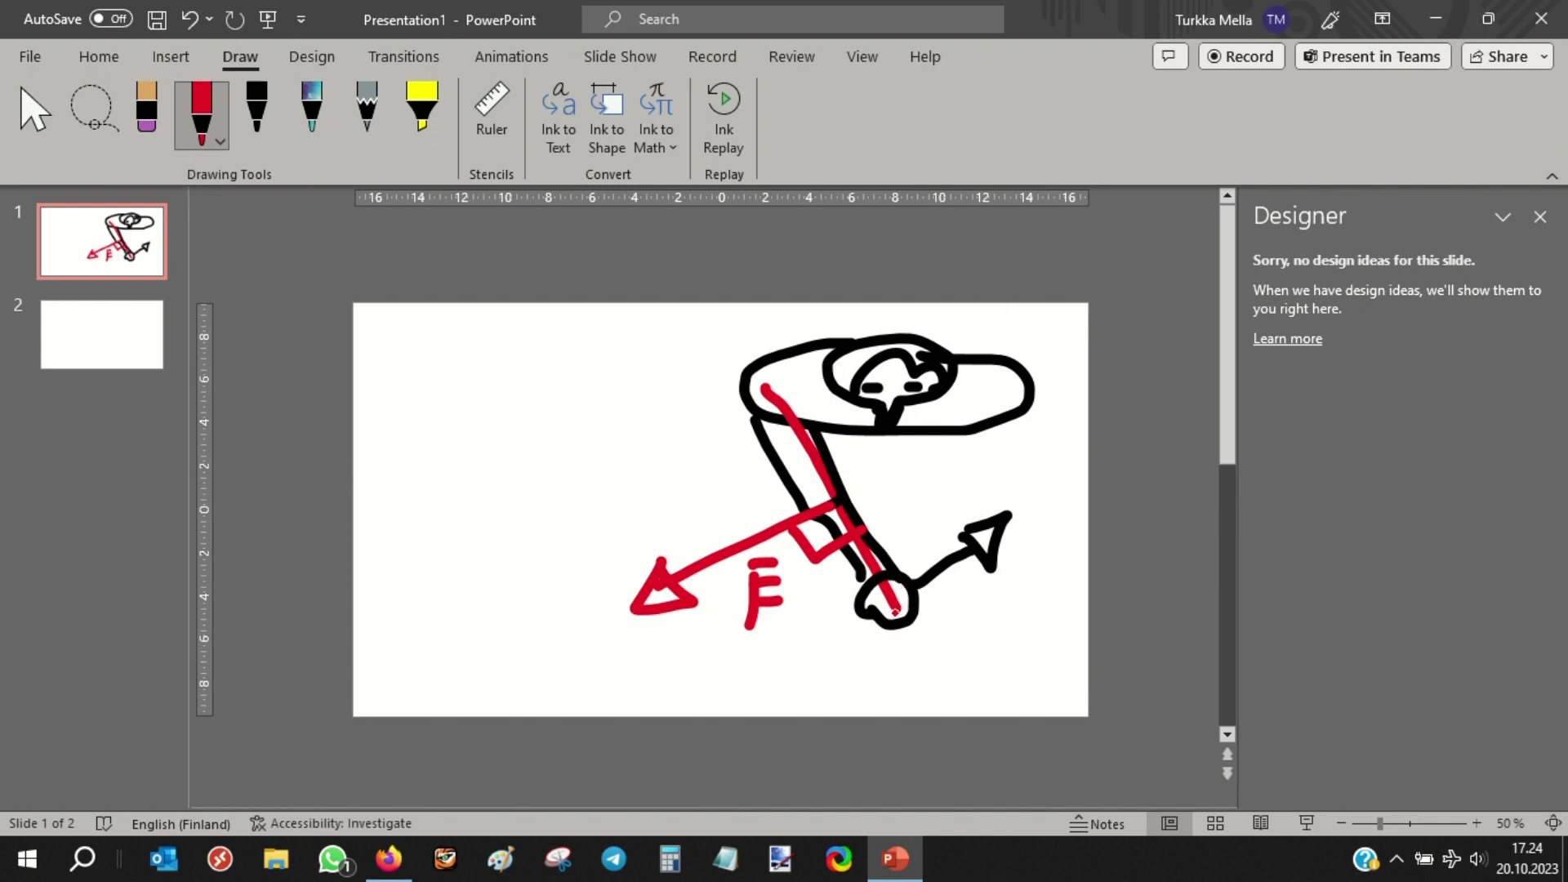
pyautogui.moveTo(837, 508)
pyautogui.mouseDown()
pyautogui.moveTo(824, 681)
pyautogui.moveTo(845, 695)
pyautogui.moveTo(835, 720)
pyautogui.moveTo(859, 716)
pyautogui.mouseUp()
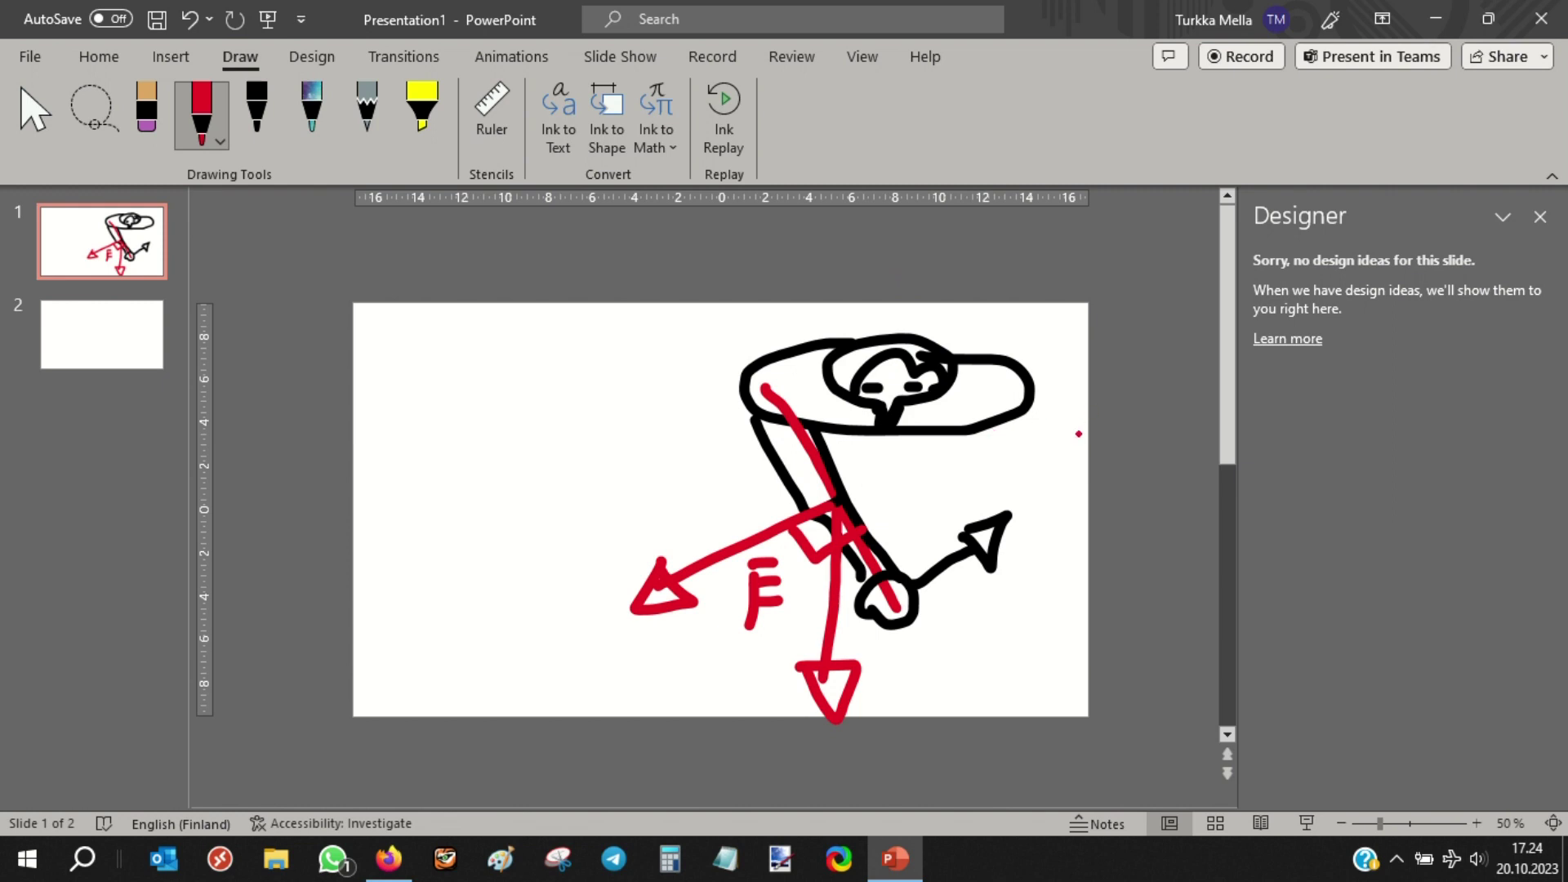
pyautogui.moveTo(1042, 470)
pyautogui.mouseDown()
pyautogui.moveTo(1068, 531)
pyautogui.moveTo(1076, 443)
pyautogui.moveTo(1032, 468)
pyautogui.mouseUp()
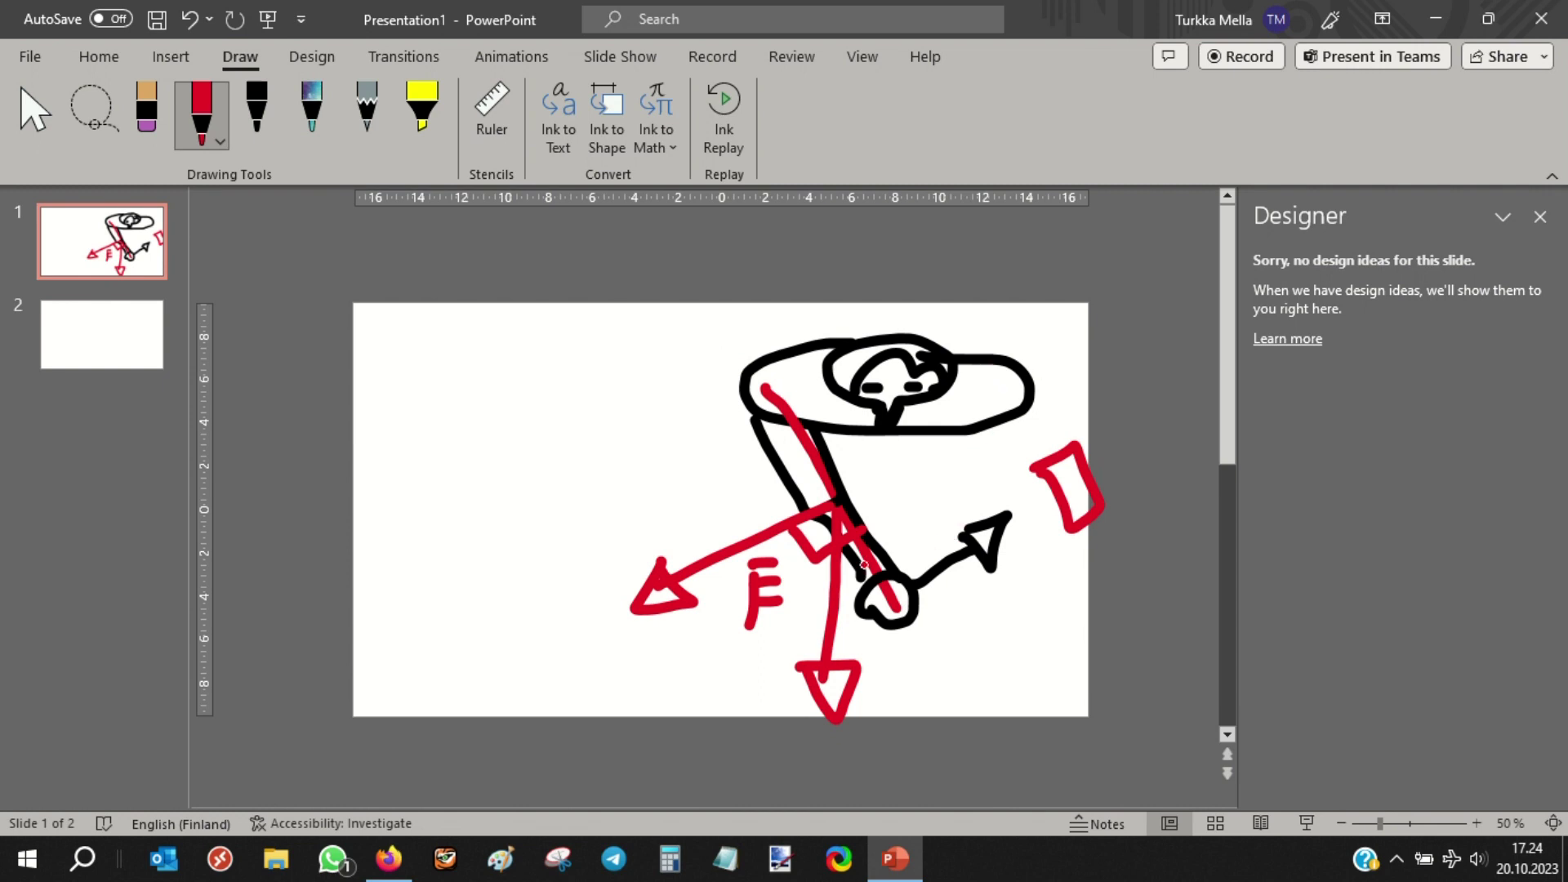
# Draw a black arrow straight up from the fist and a small black corner mark beside the diagonal black arrow
pyautogui.click(256, 110)
pyautogui.moveTo(897, 576)
pyautogui.mouseDown()
pyautogui.moveTo(911, 460)
pyautogui.moveTo(887, 500)
pyautogui.mouseUp()
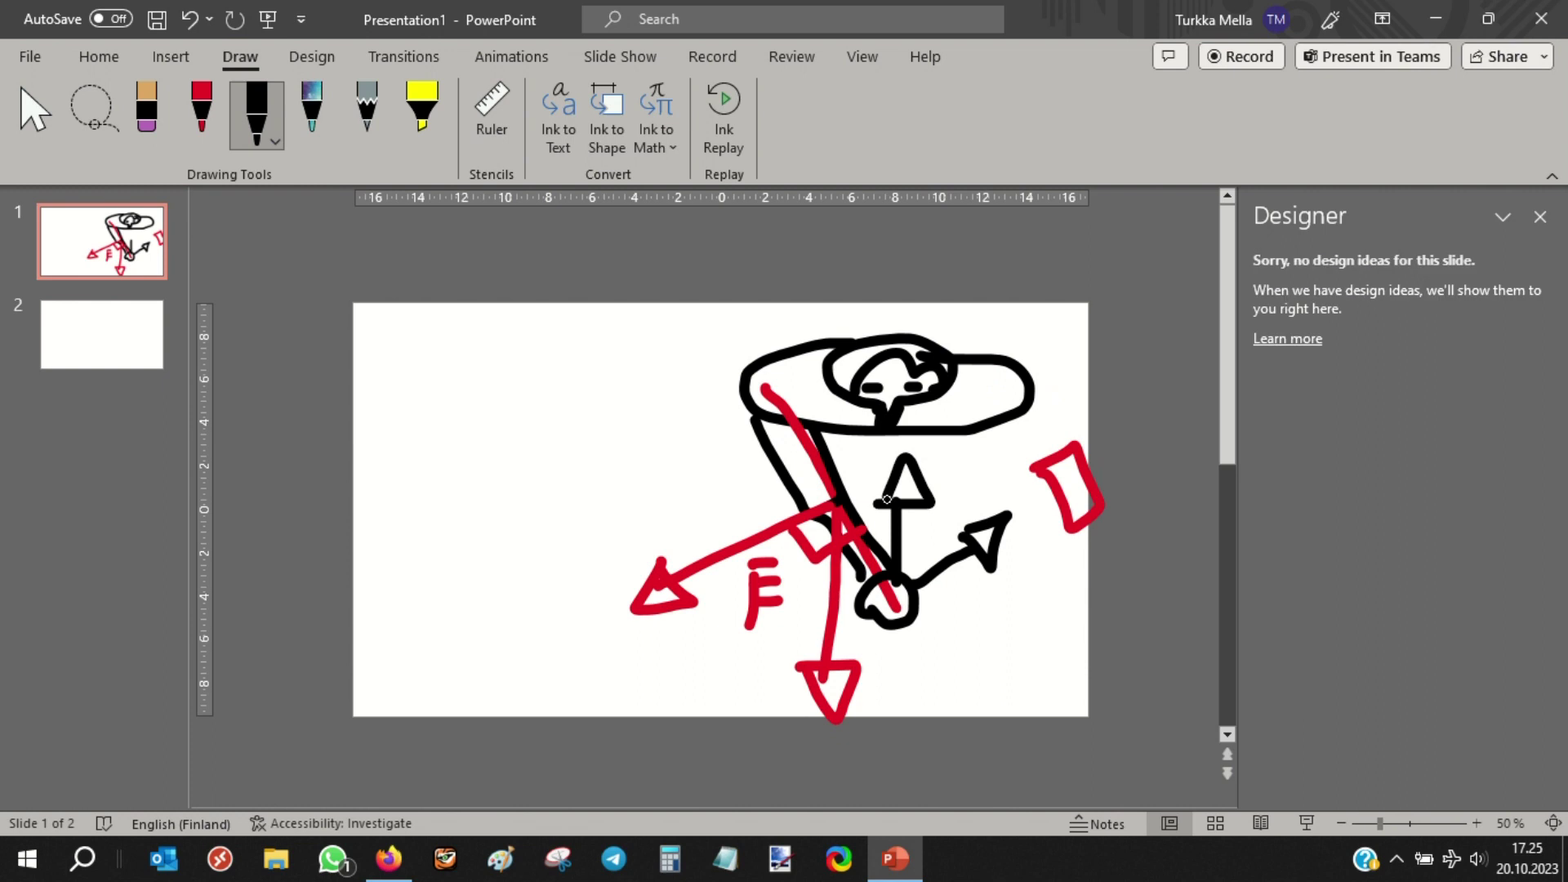
pyautogui.click(256, 110)
pyautogui.click(204, 96)
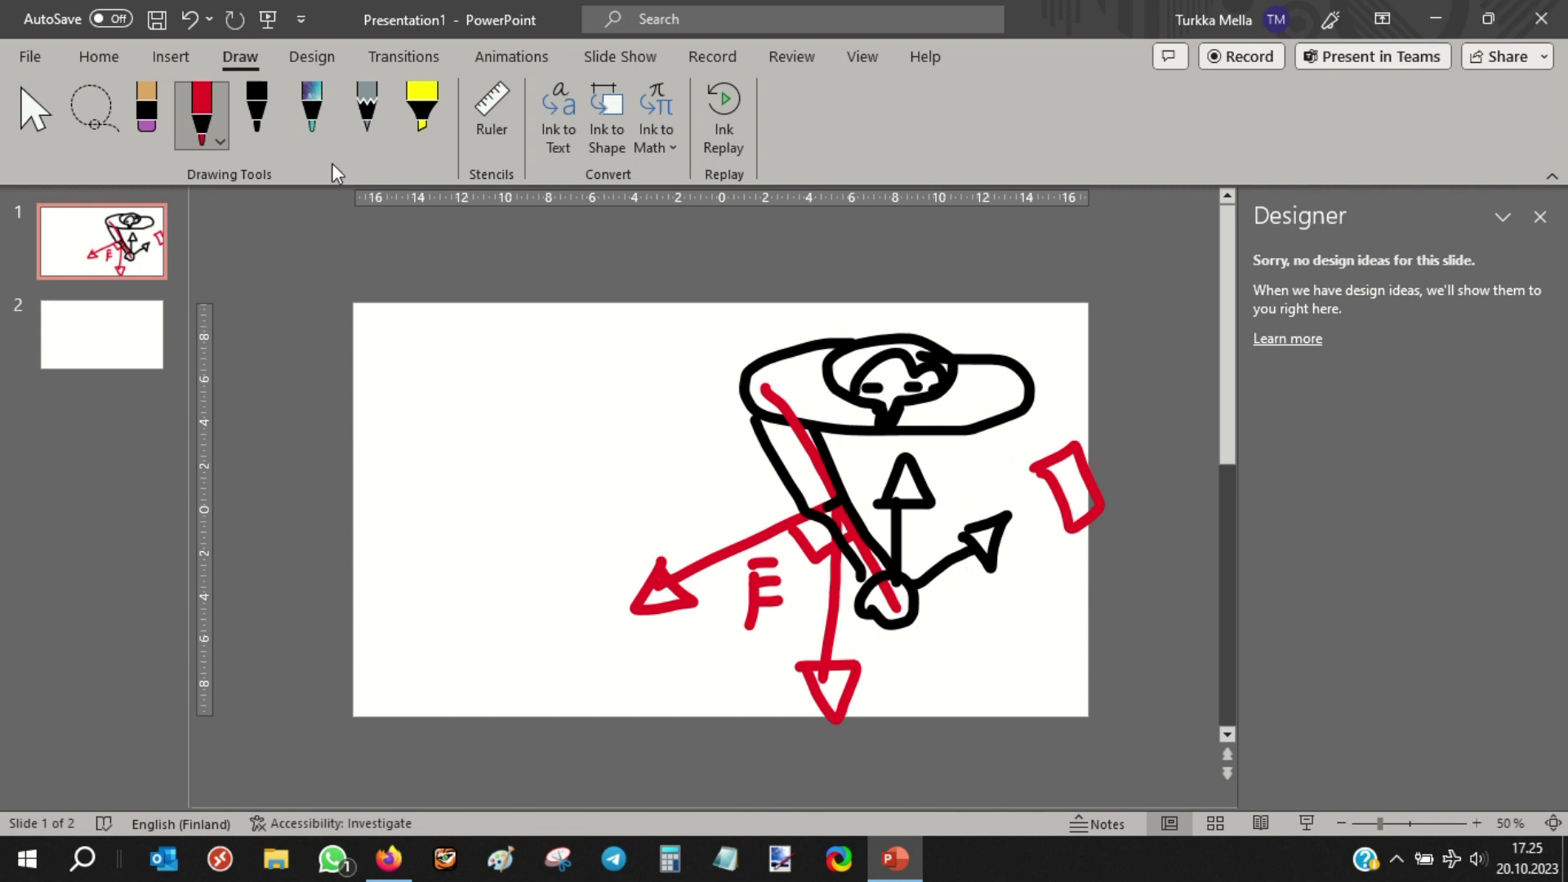
pyautogui.click(255, 127)
pyautogui.moveTo(939, 572)
pyautogui.mouseDown()
pyautogui.moveTo(905, 544)
pyautogui.moveTo(939, 563)
pyautogui.mouseUp()
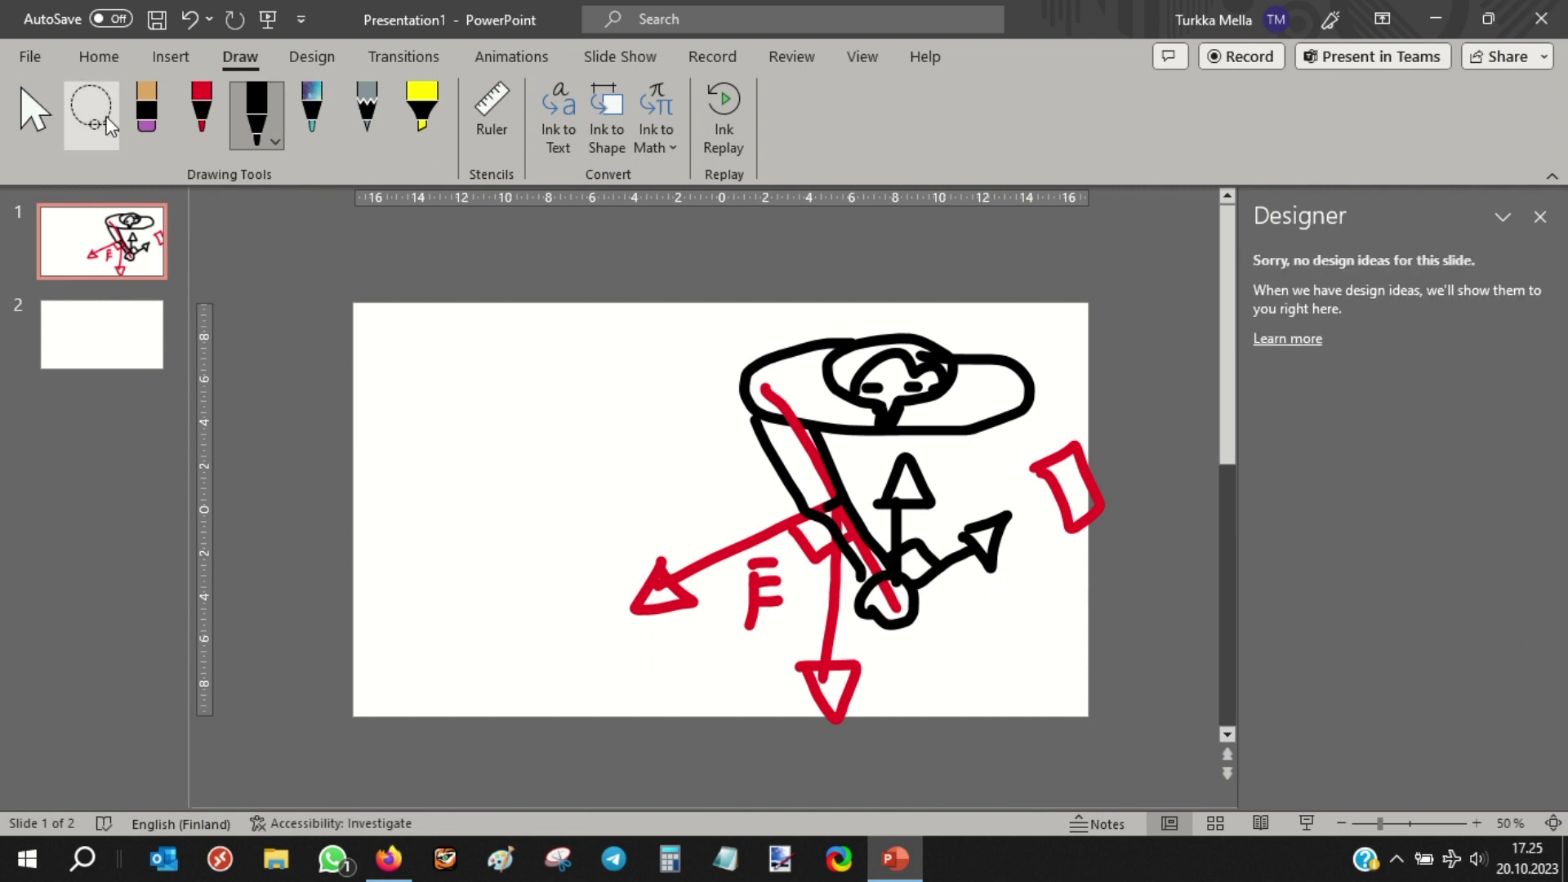
# Switch to the browser and compare the arm positions in the arm-break video and the "AMERICA'S BIGGEST ARM WRESTLER TEACHES ME HIS SECRETS!" video
pyautogui.click(388, 858)
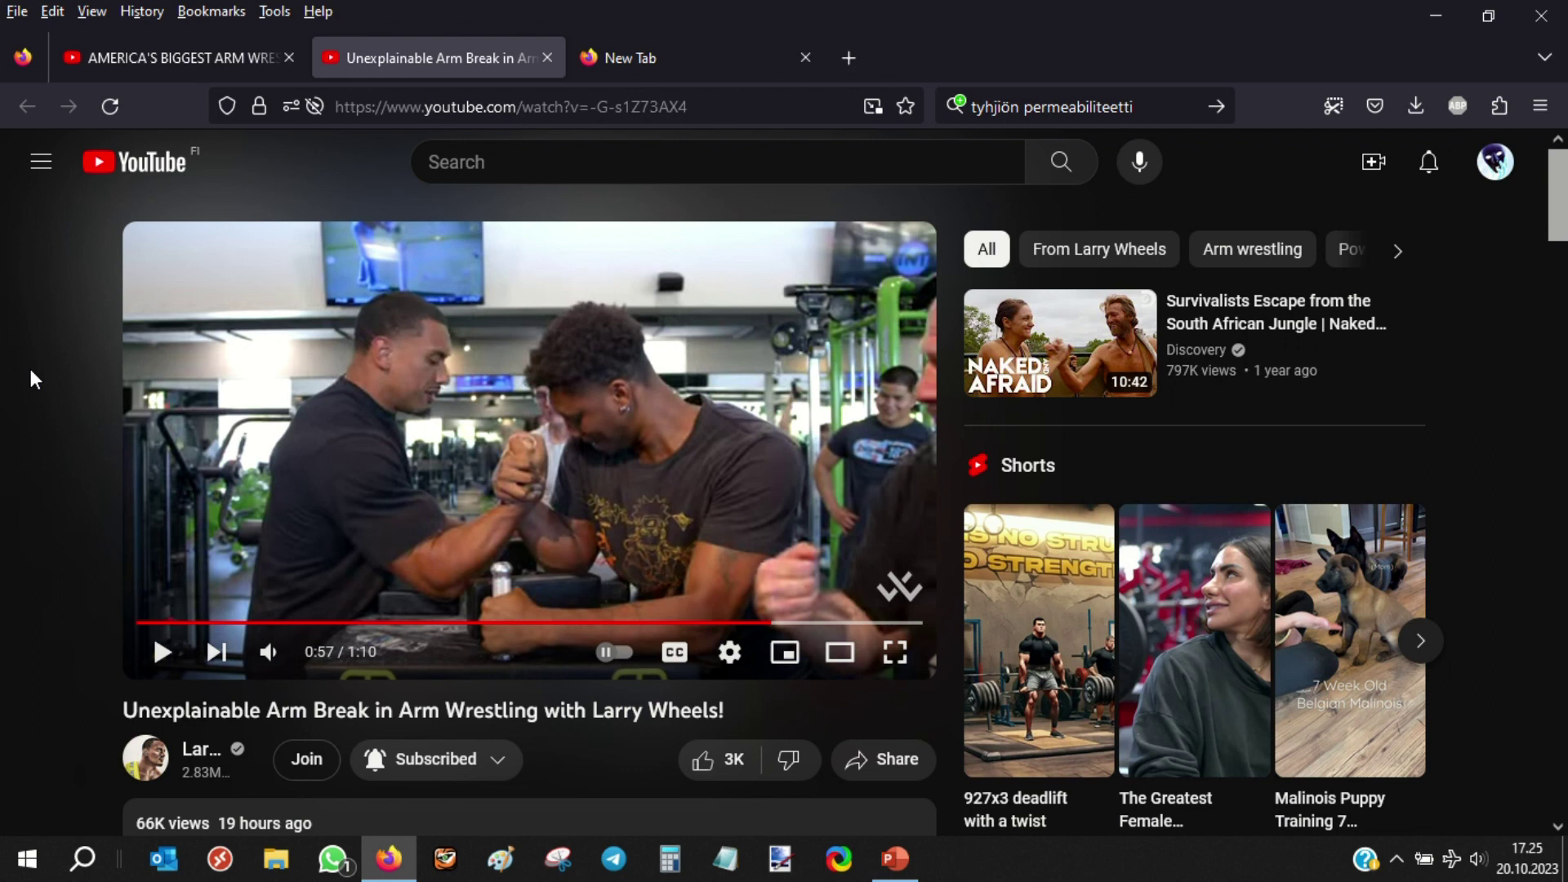
pyautogui.click(131, 59)
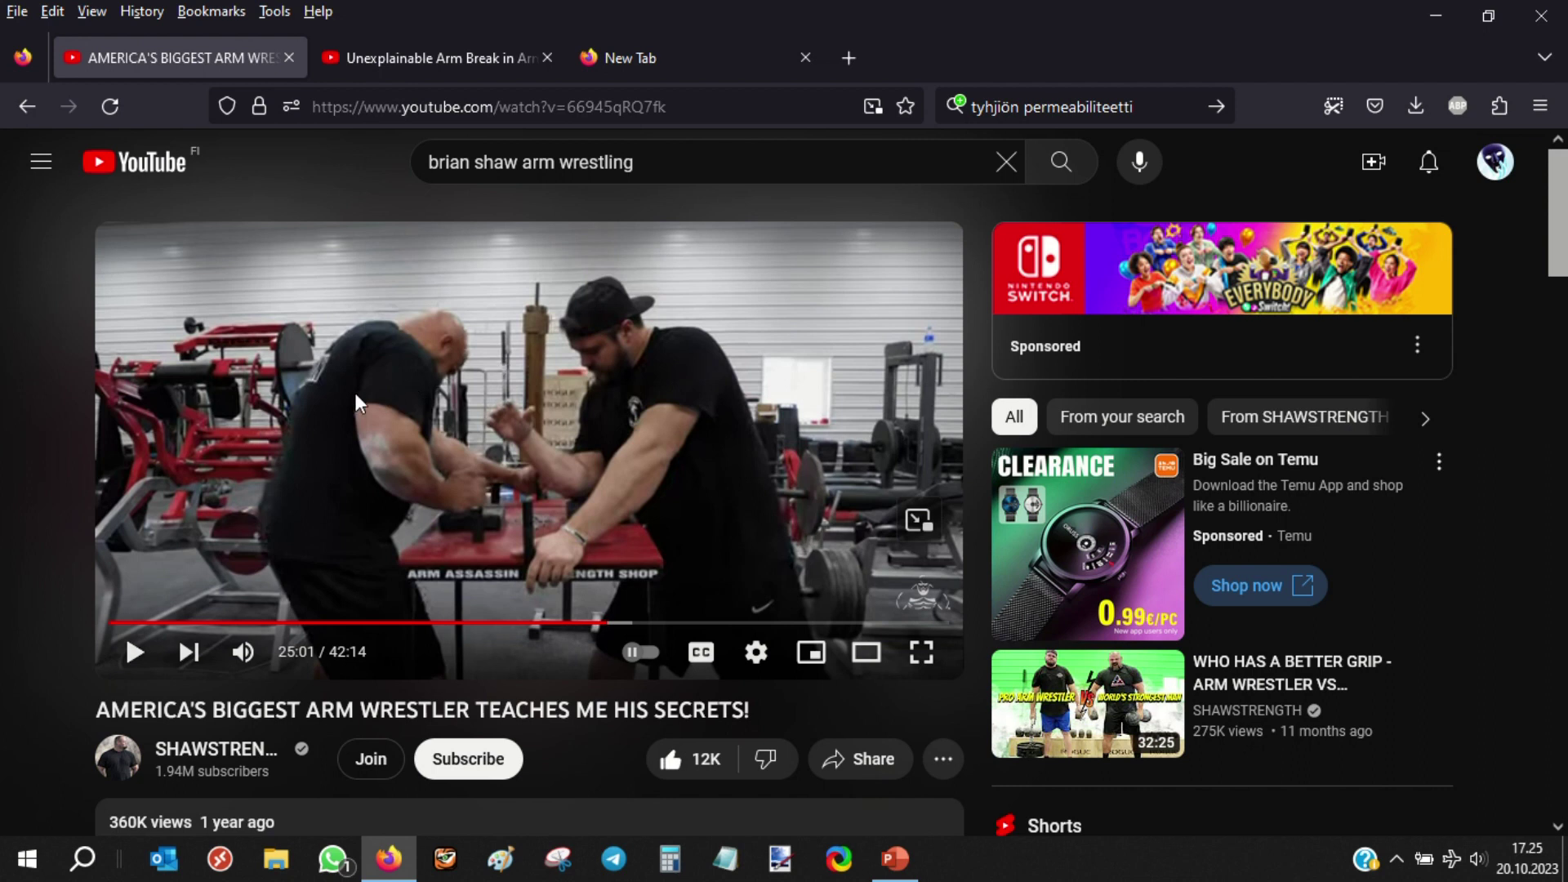
pyautogui.click(478, 62)
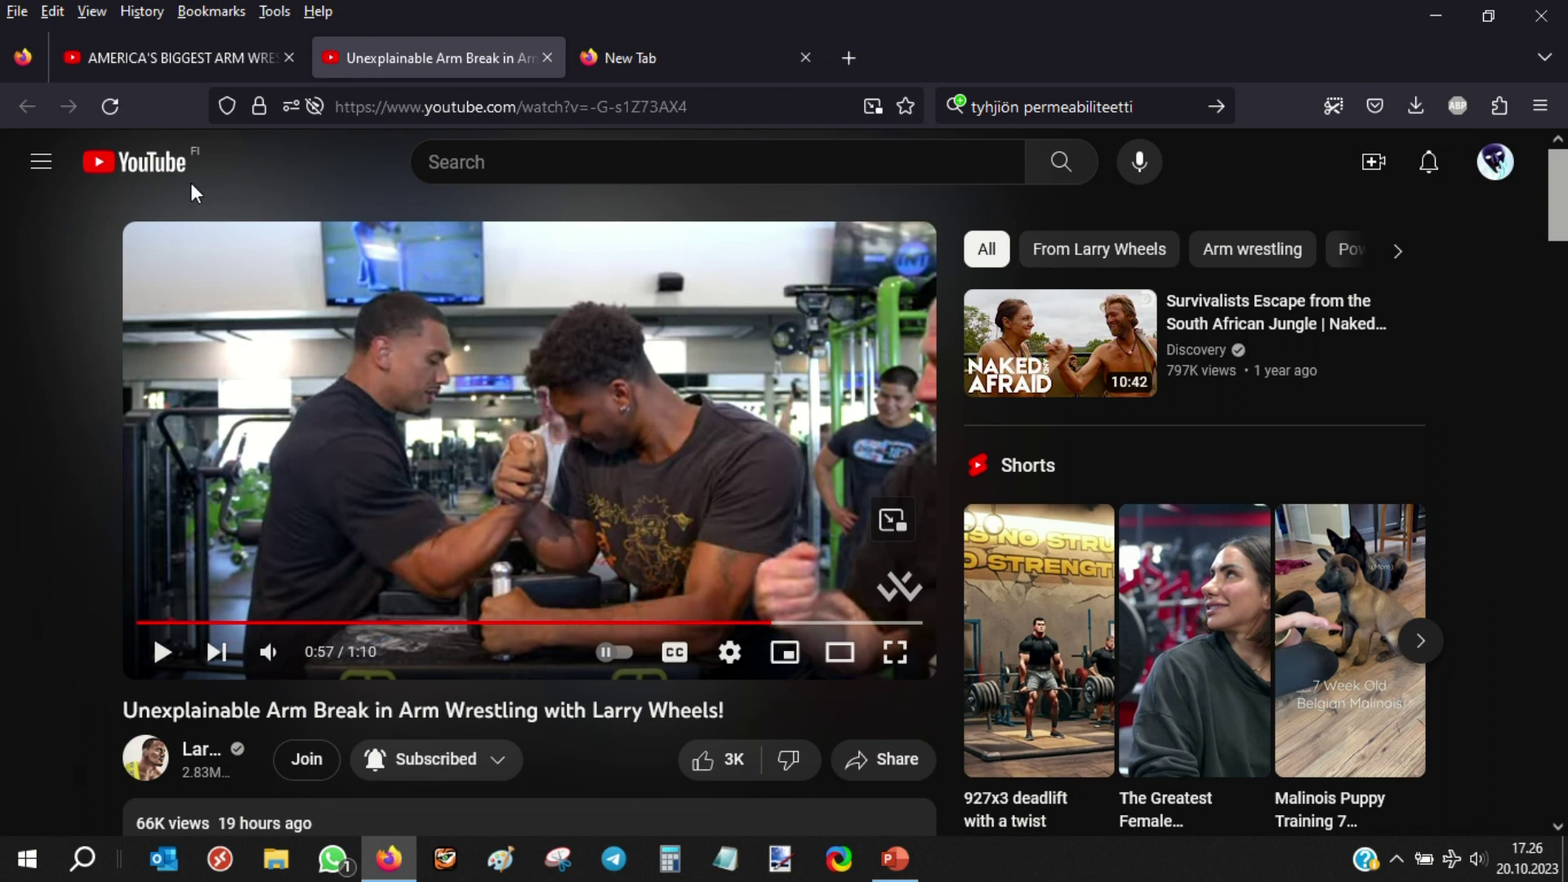
pyautogui.click(179, 57)
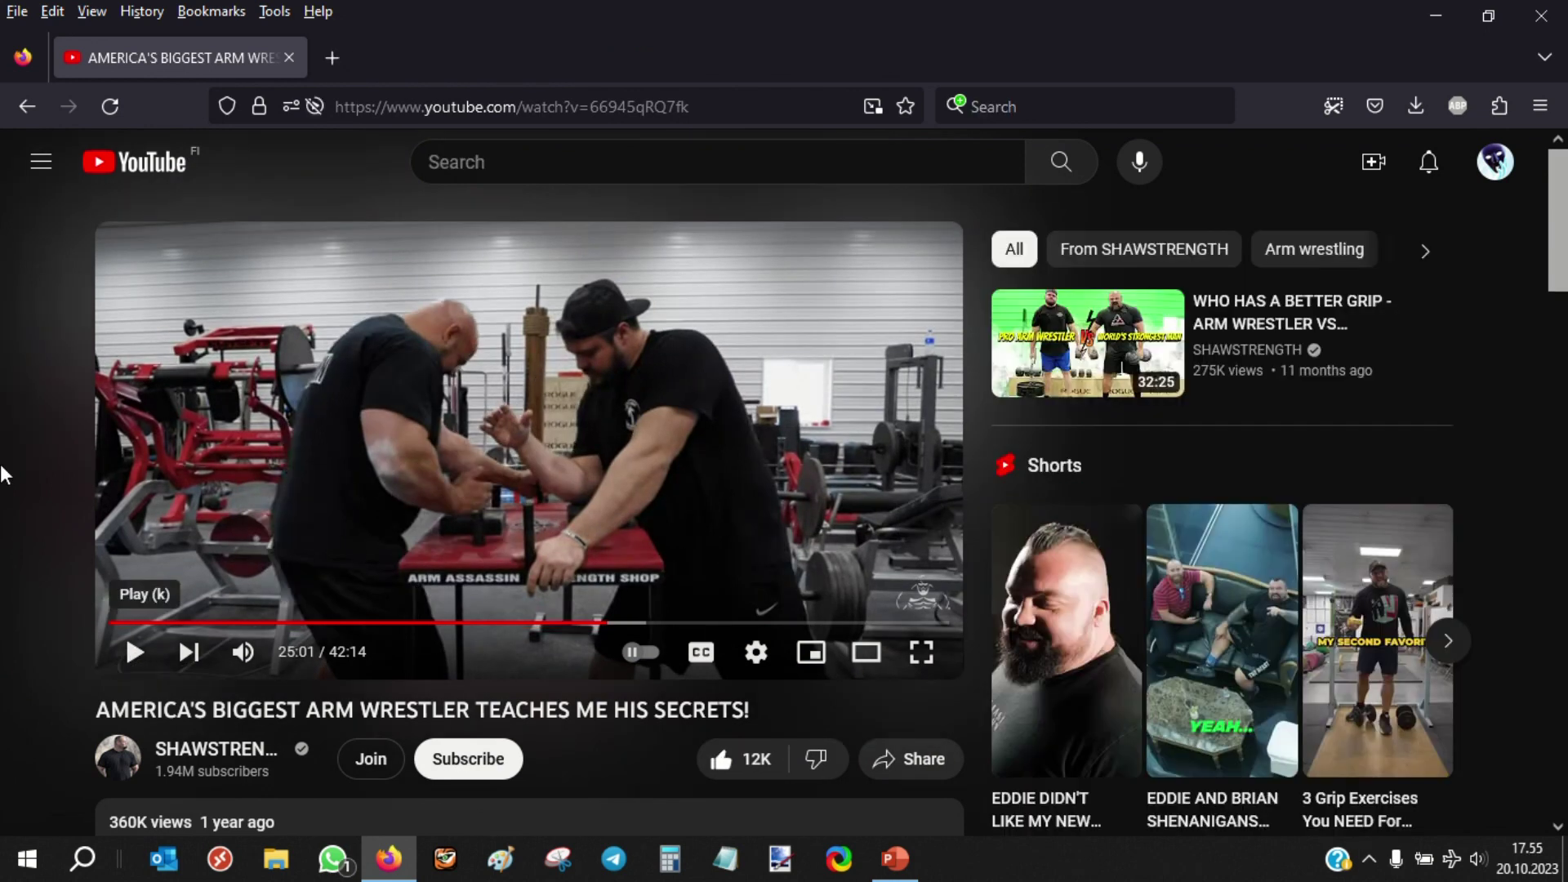
# Play the "AMERICA'S BIGGEST ARM WRESTLER" video until the wrestlers grip hands, pause it, and compare the shoulder position with the arm-break video
pyautogui.click(129, 665)
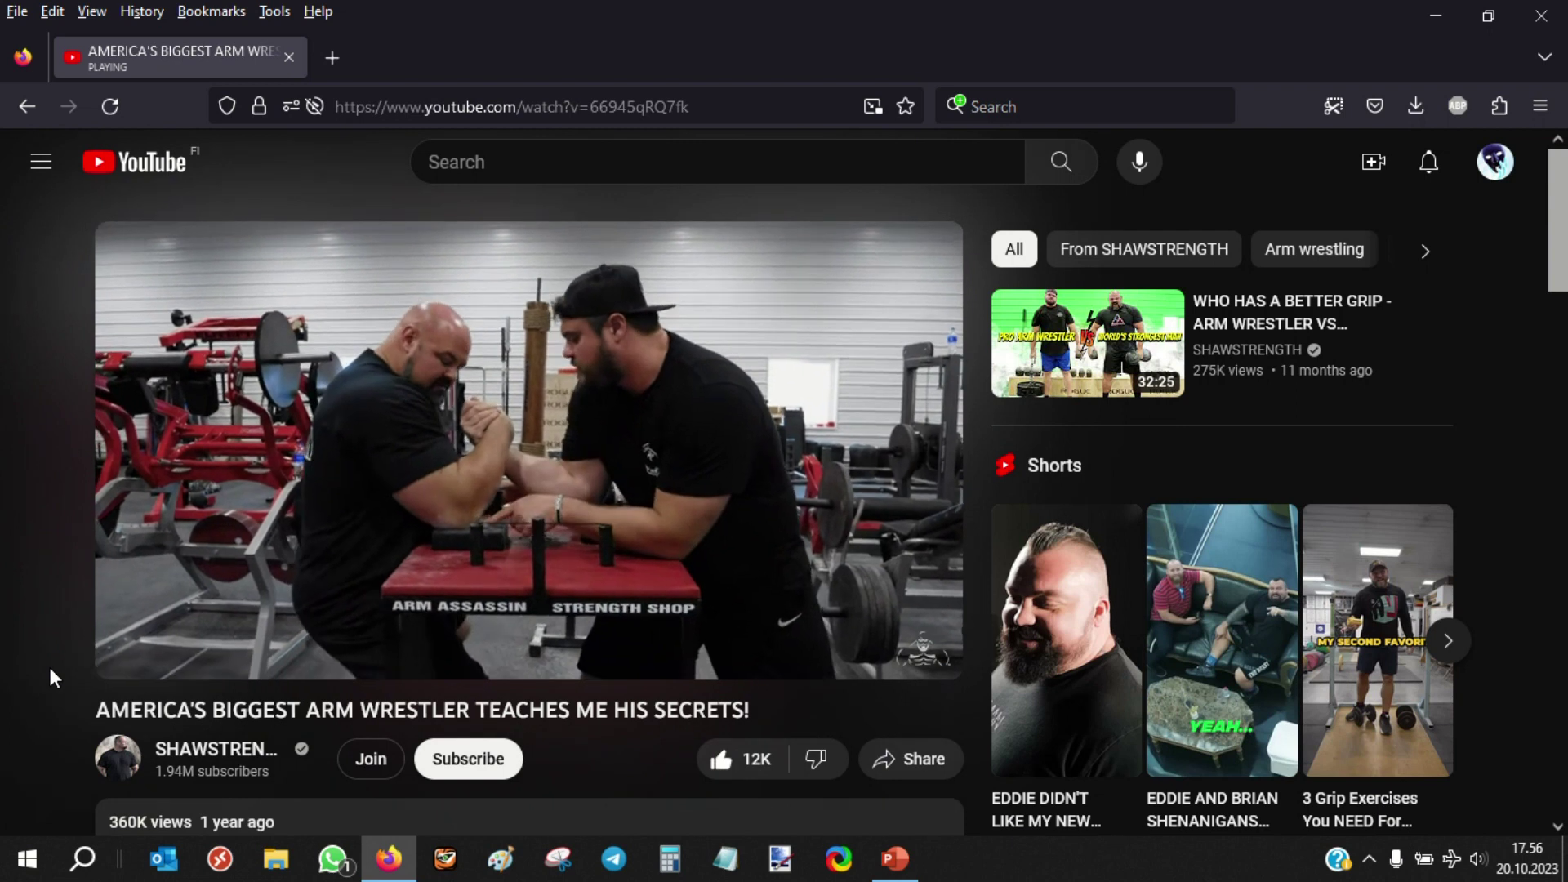
pyautogui.click(133, 660)
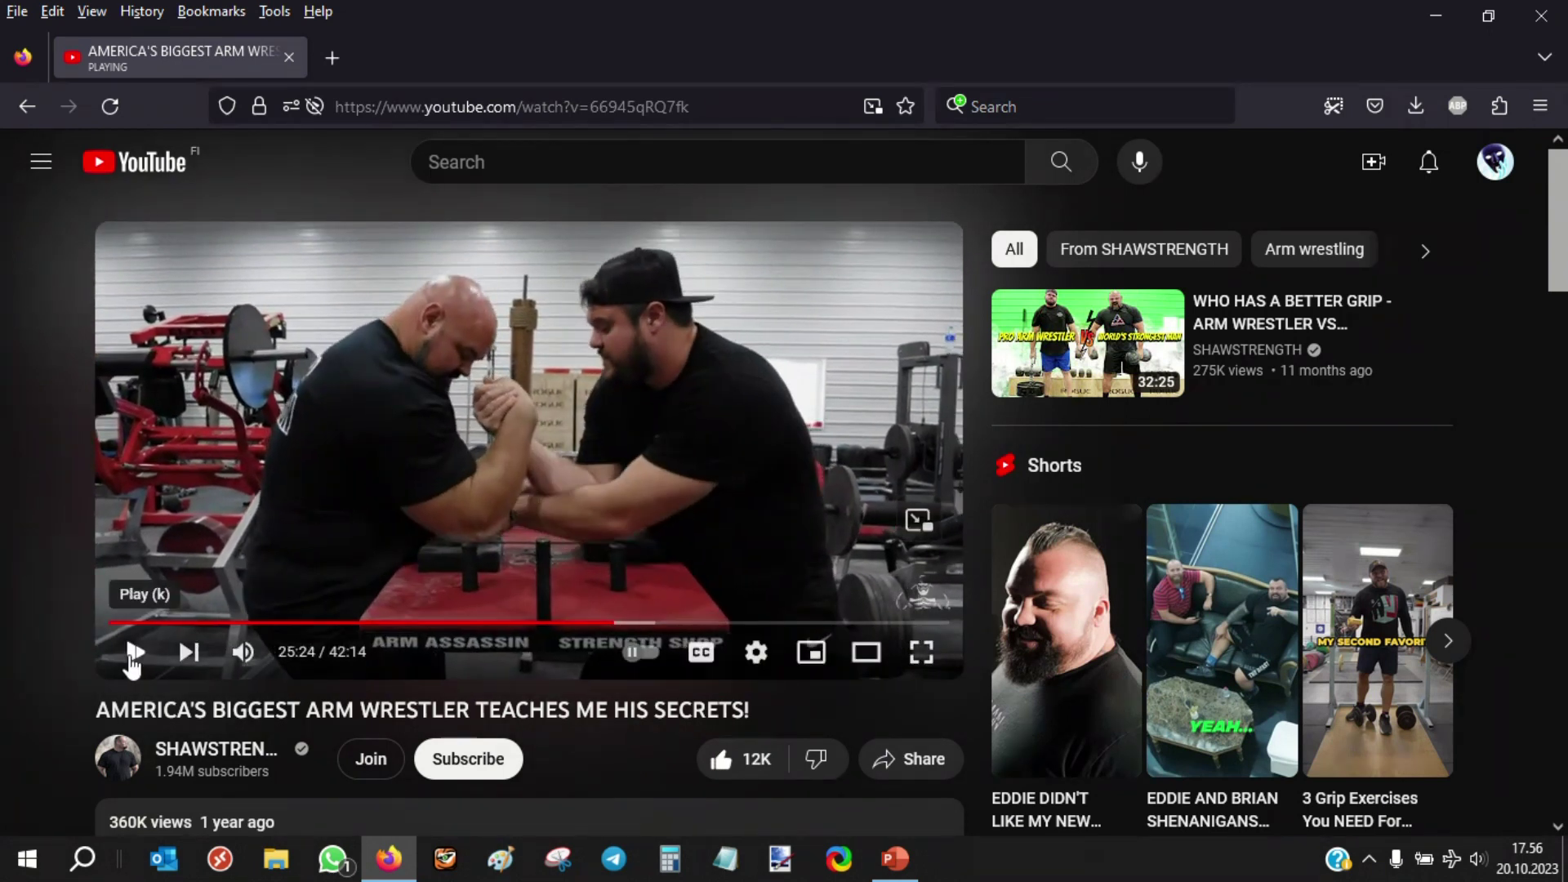
pyautogui.click(893, 857)
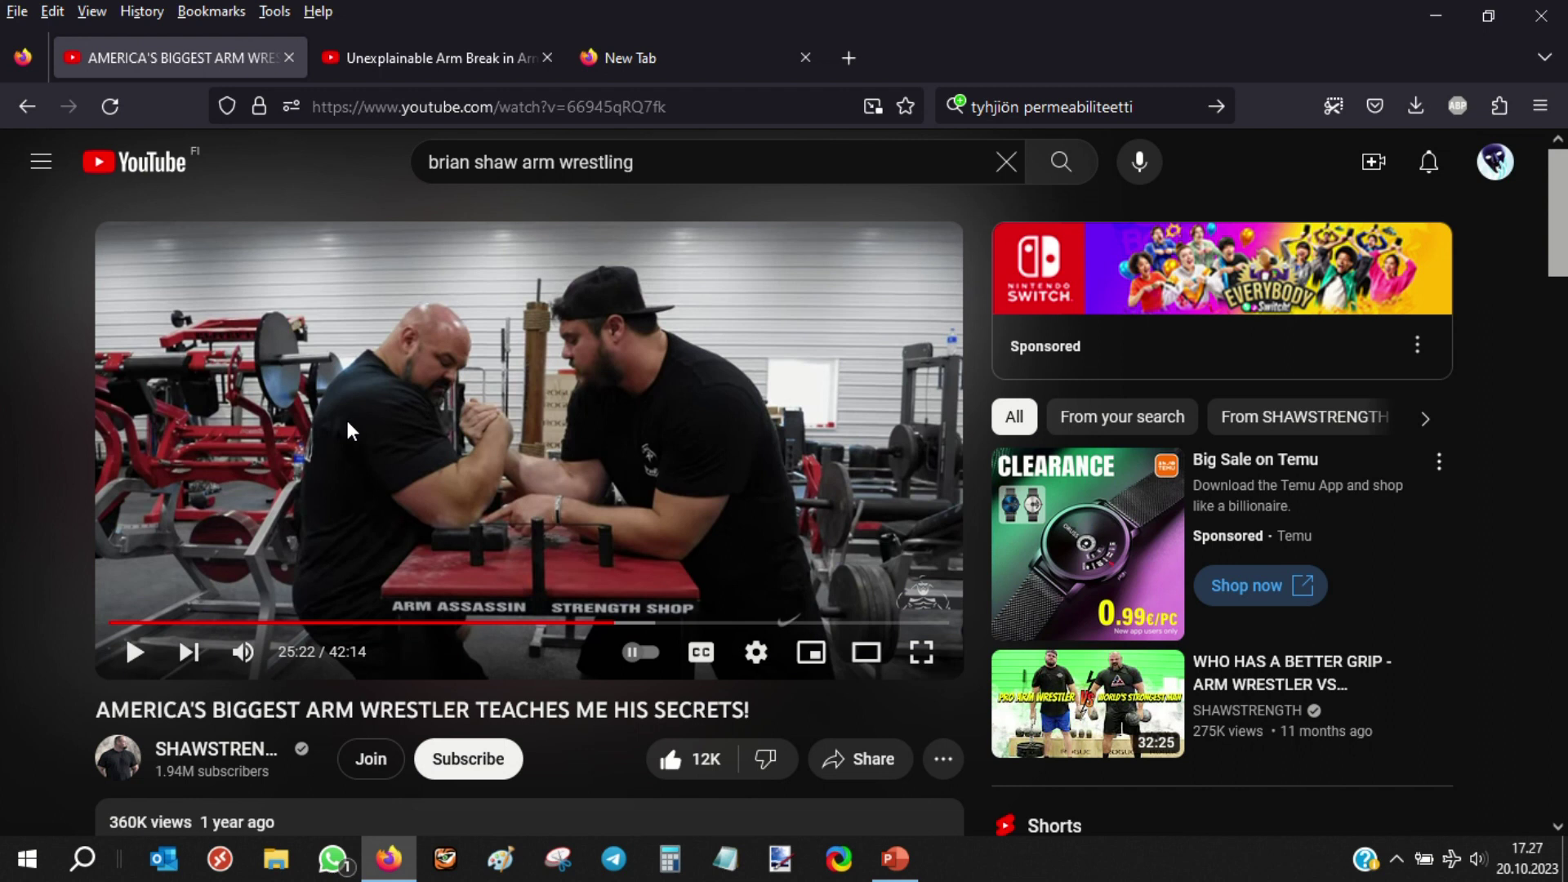
pyautogui.click(420, 59)
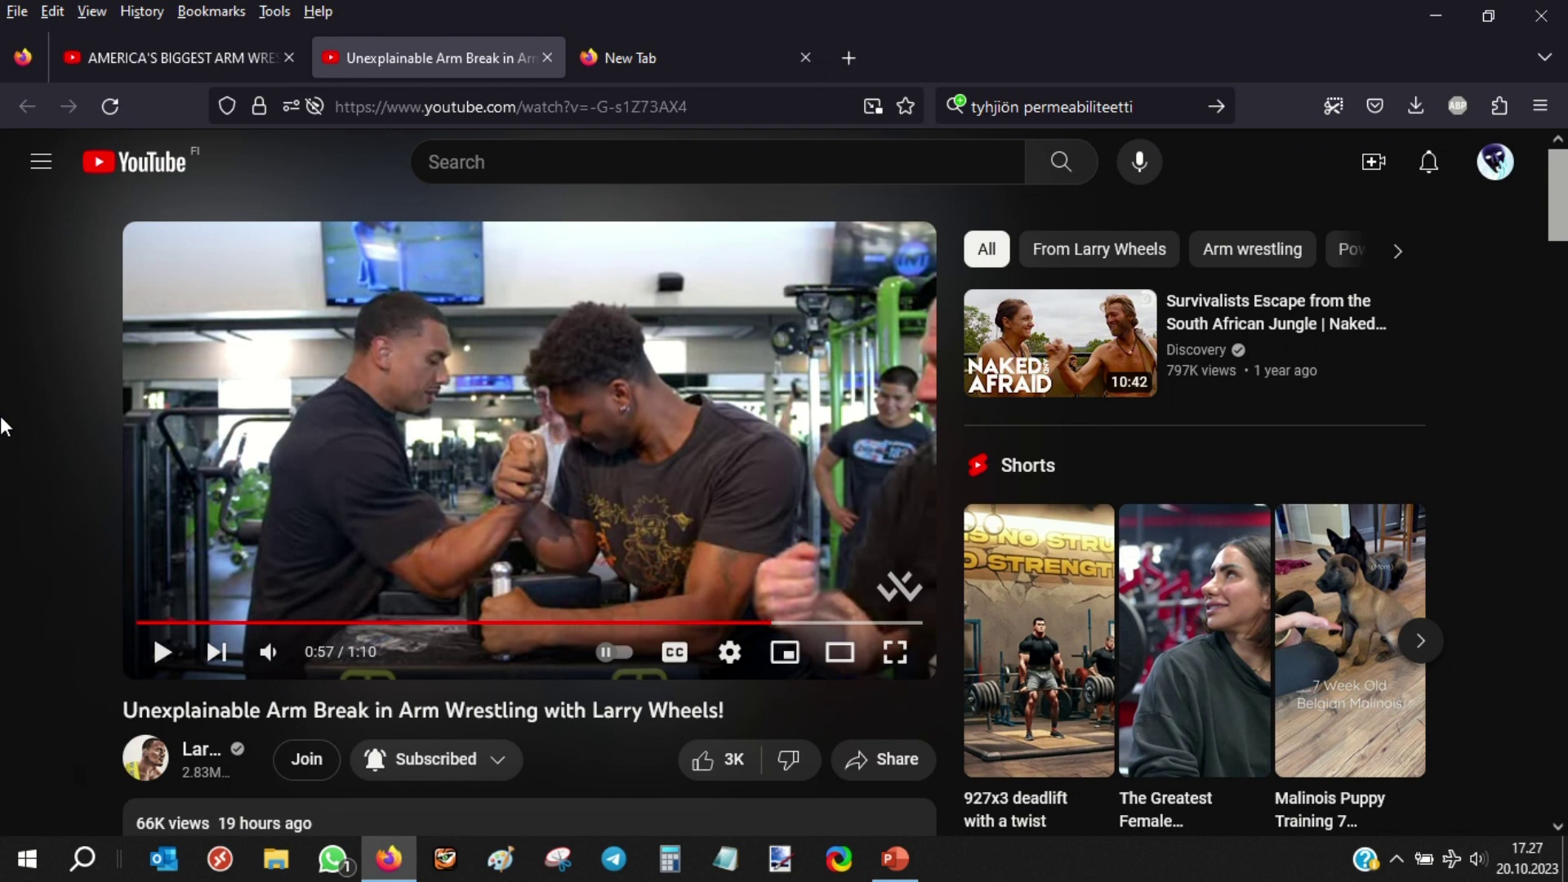
pyautogui.click(197, 65)
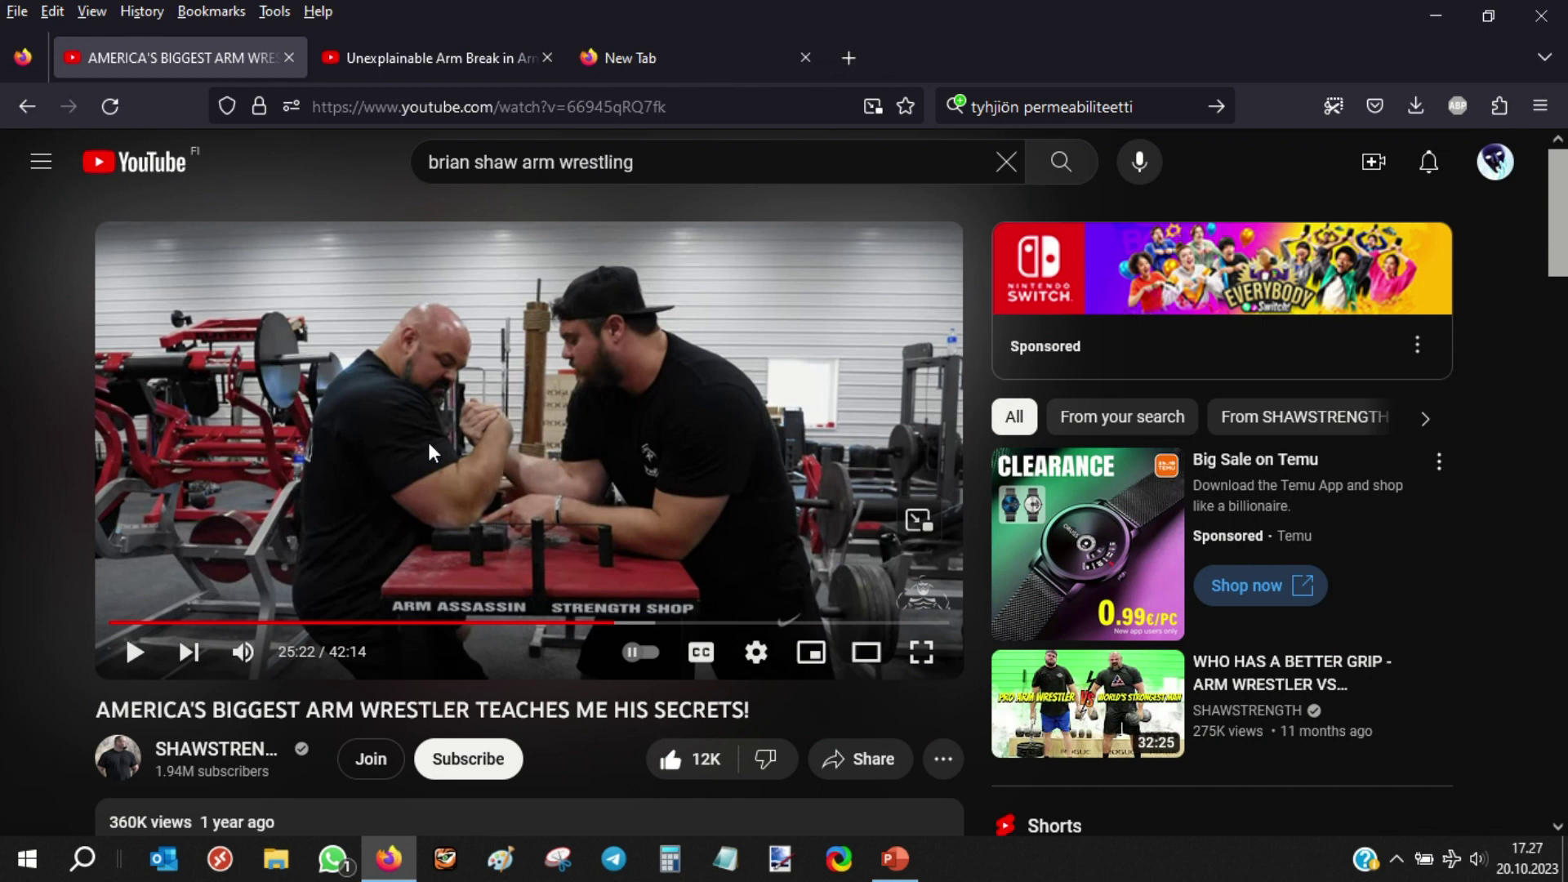
# Replay the "AMERICA'S BIGGEST ARM WRESTLER" video from about 25:17, compare it with the arm-break video and its title, and return to PowerPoint
pyautogui.moveTo(597, 623); pyautogui.dragTo(616, 625)
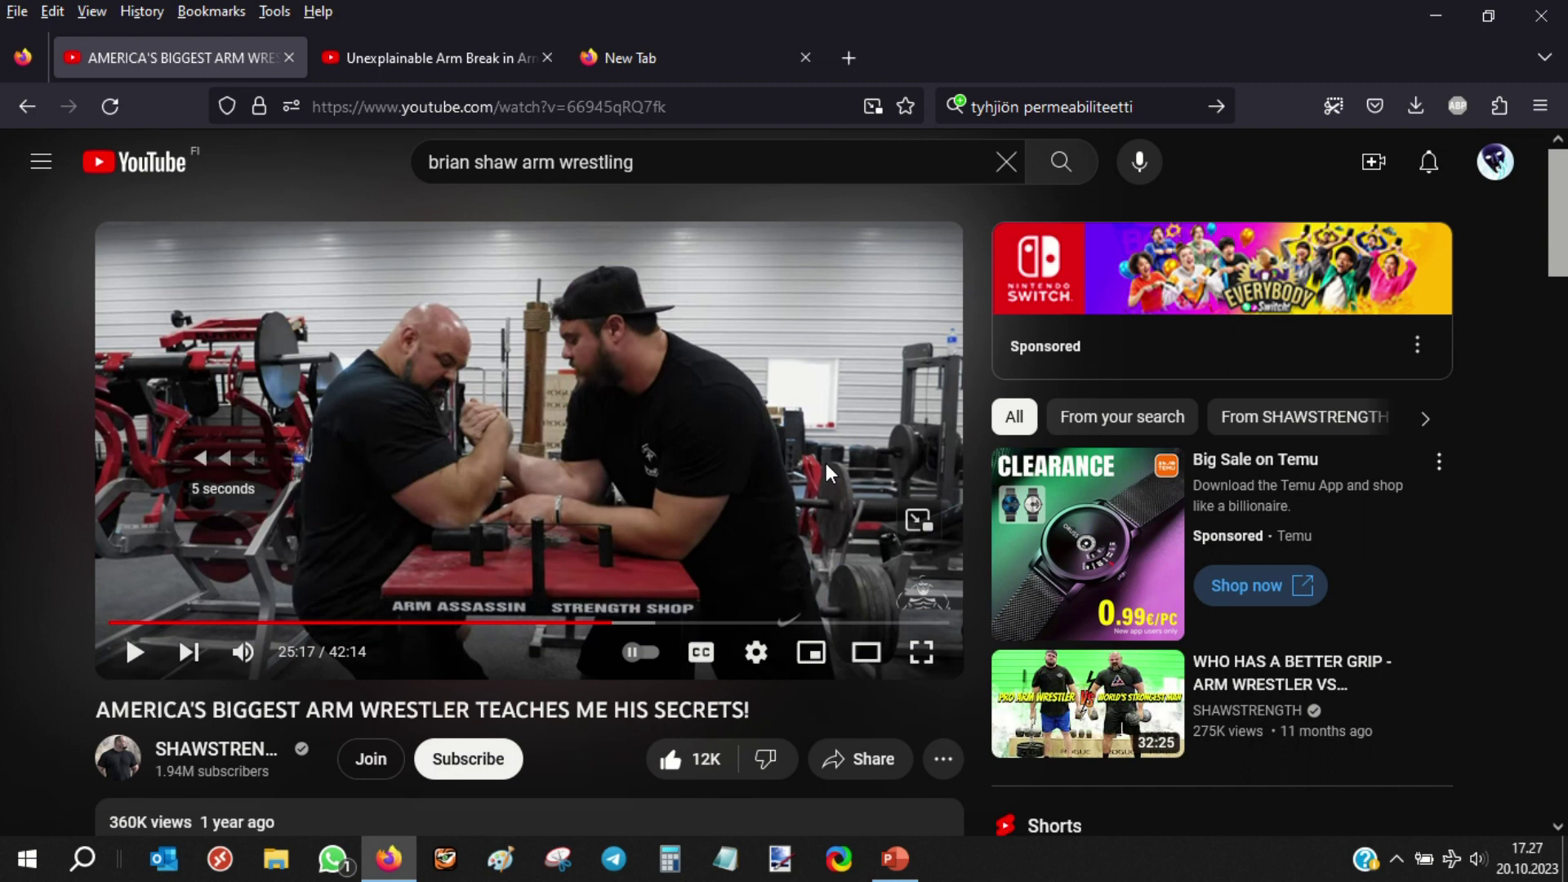
pyautogui.click(129, 658)
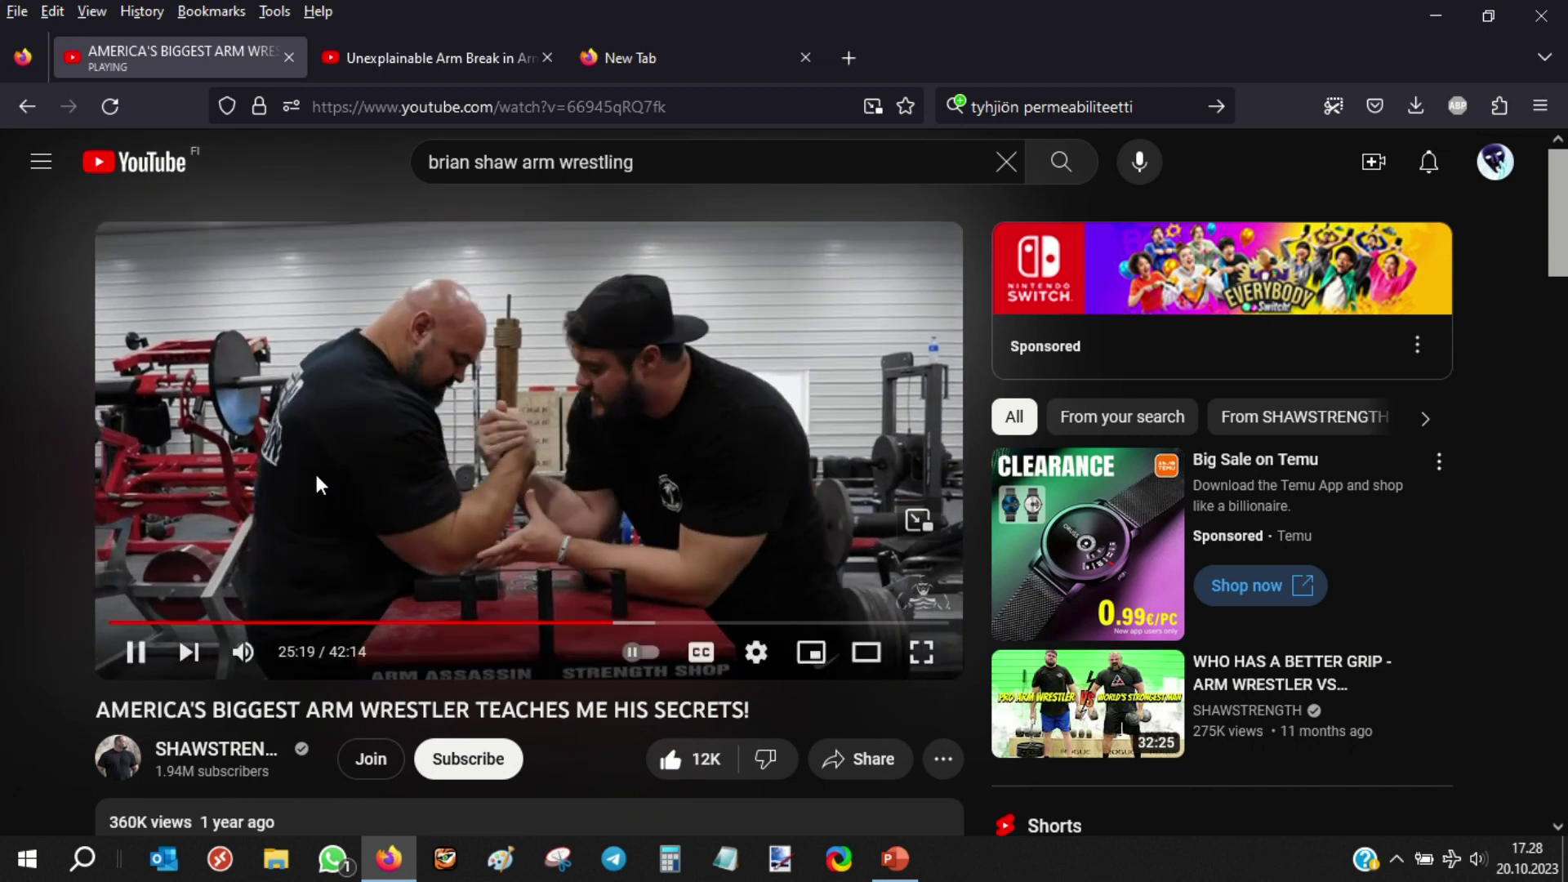
pyautogui.click(428, 58)
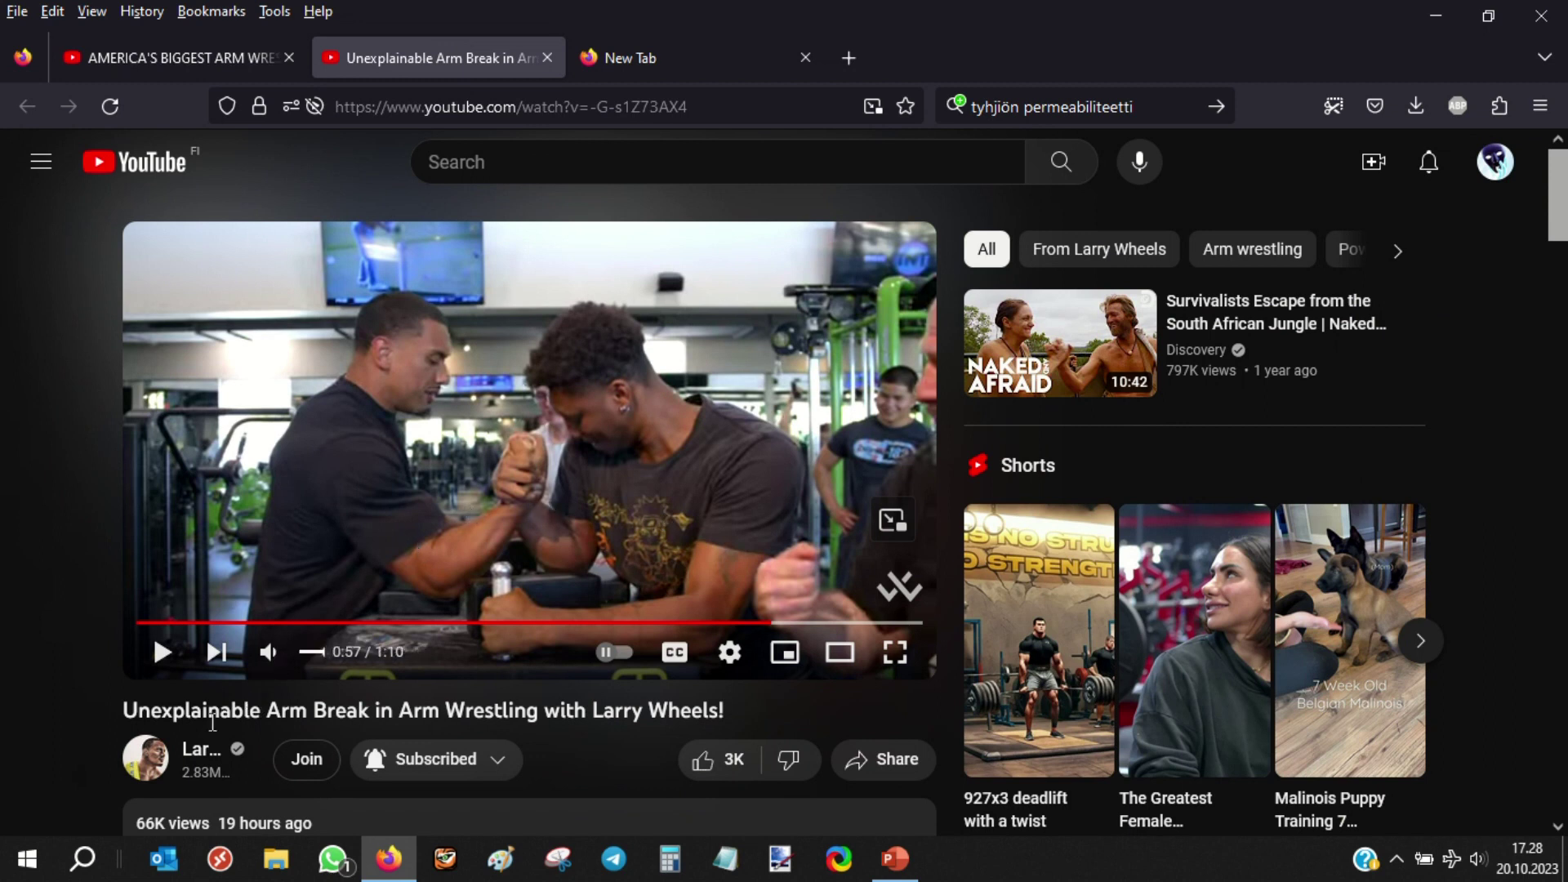
pyautogui.doubleClick(138, 712)
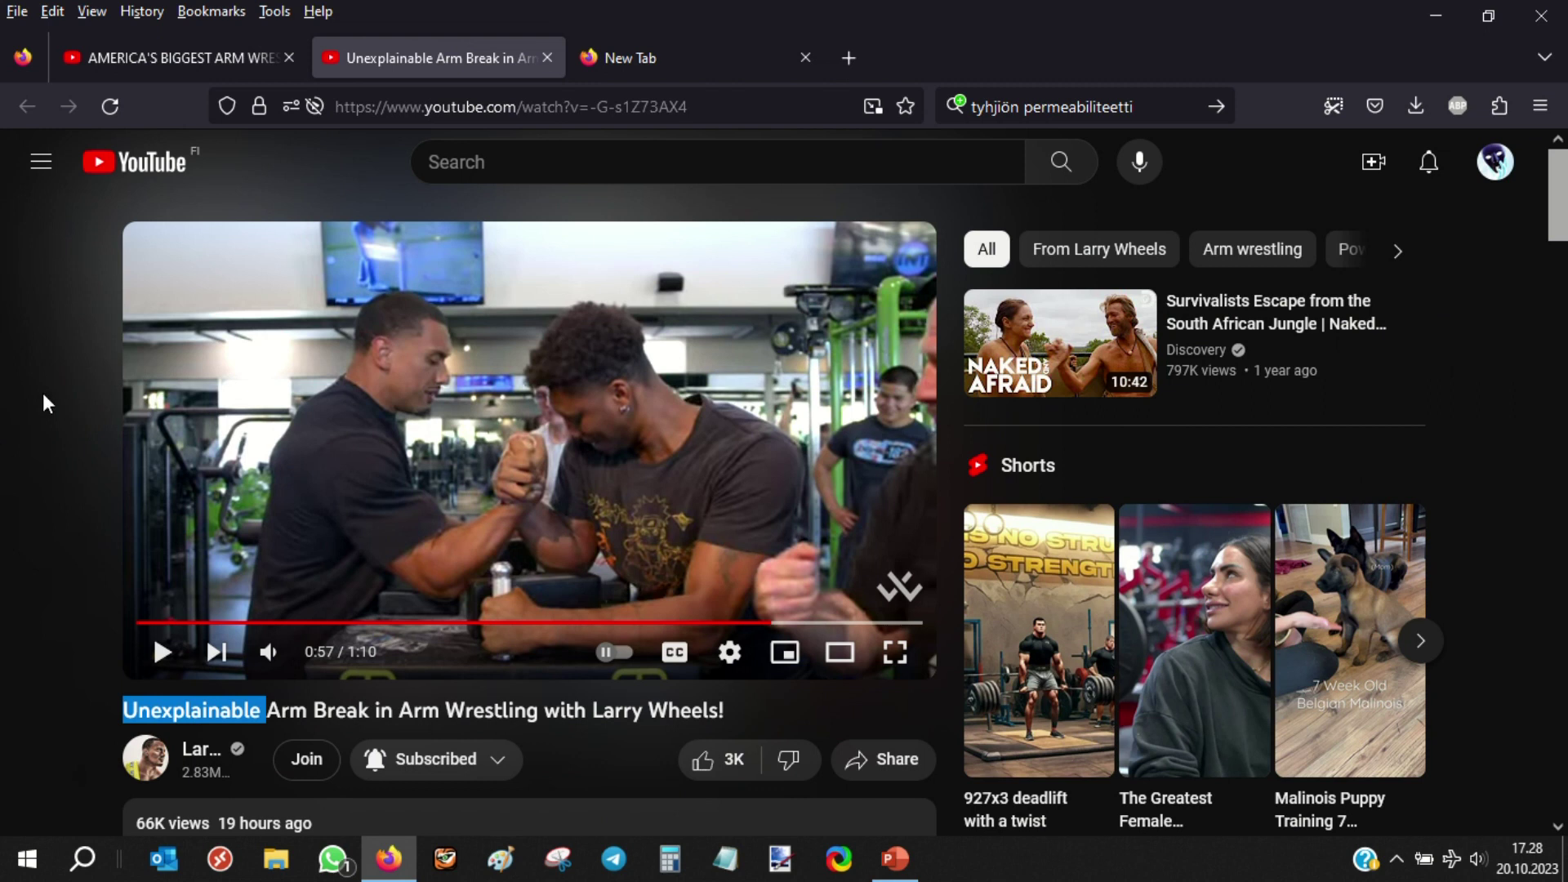
pyautogui.click(28, 290)
pyautogui.click(898, 866)
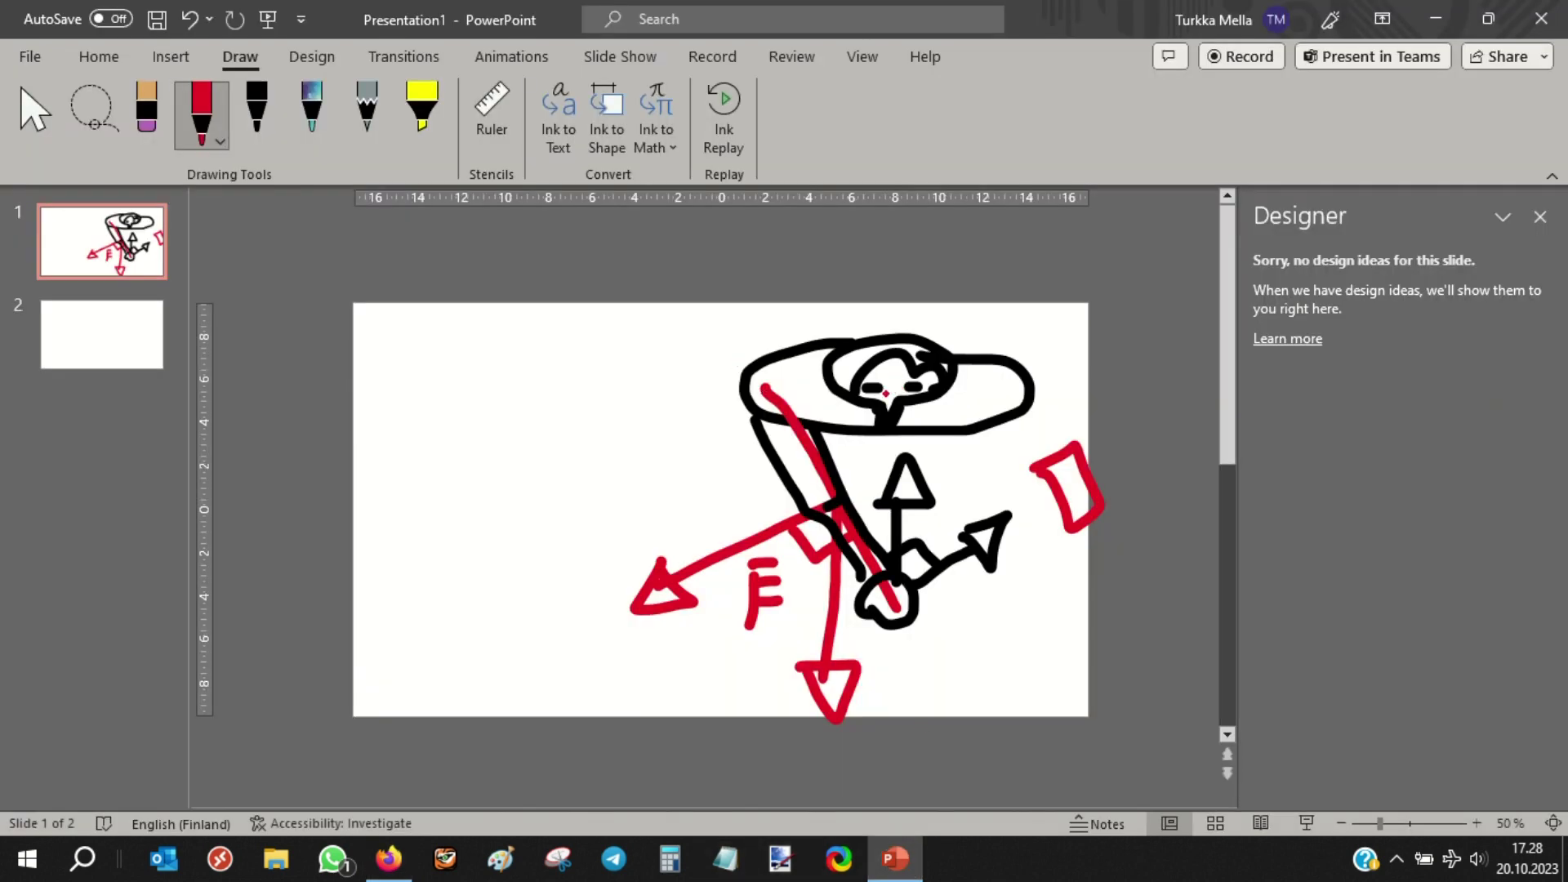
pyautogui.click(257, 110)
pyautogui.moveTo(564, 417)
pyautogui.mouseDown()
pyautogui.moveTo(567, 354)
pyautogui.moveTo(570, 418)
pyautogui.moveTo(550, 365)
pyautogui.moveTo(508, 425)
pyautogui.mouseUp()
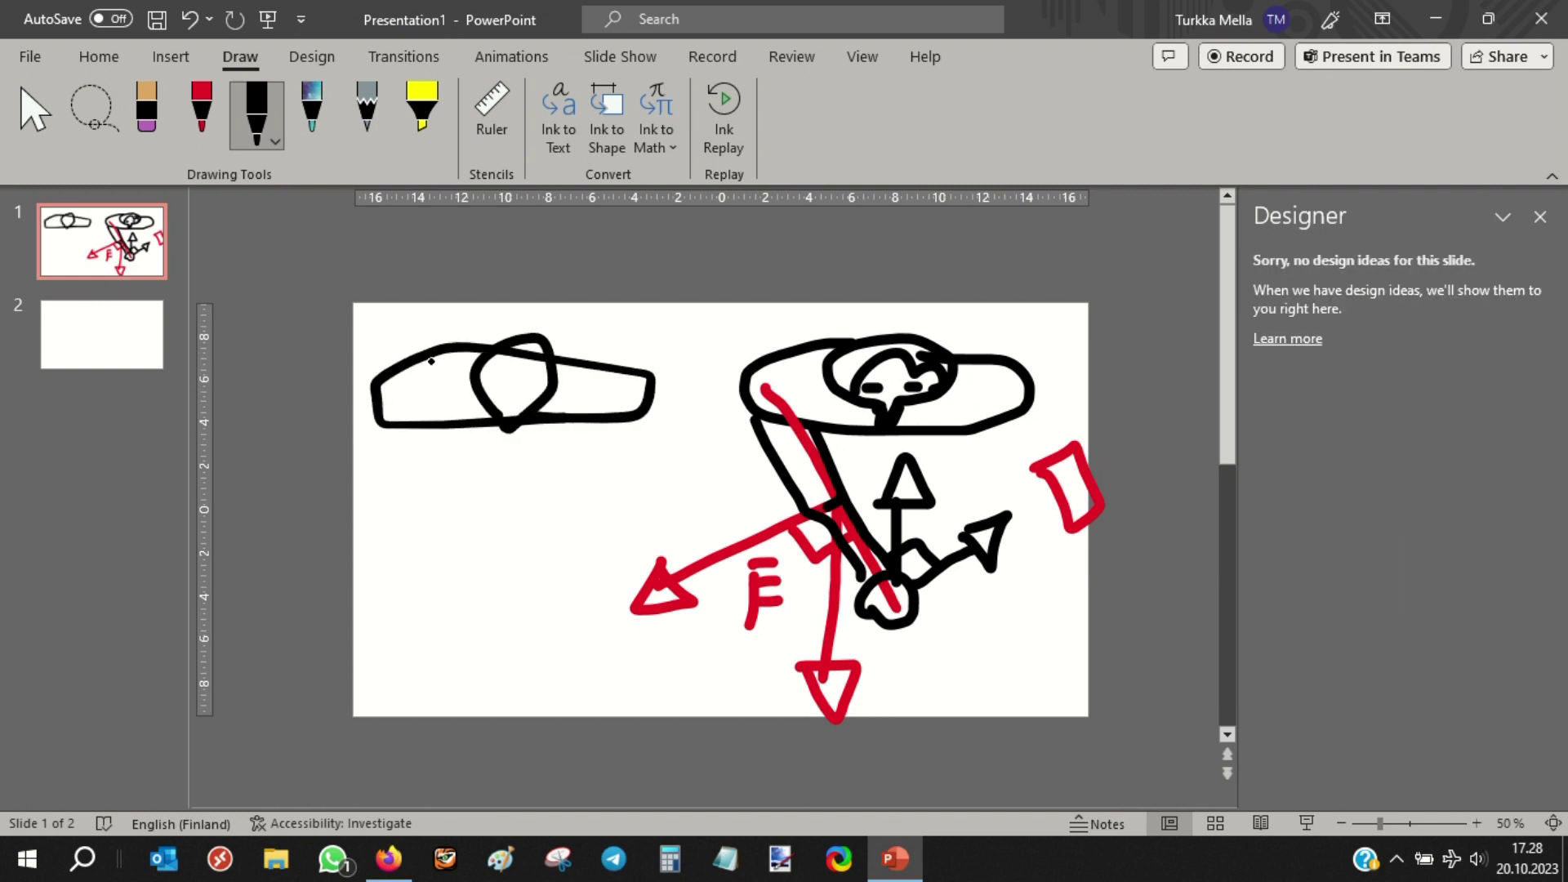
pyautogui.hotkey('ctrl', 'z')
pyautogui.hotkey('ctrl', 'z')
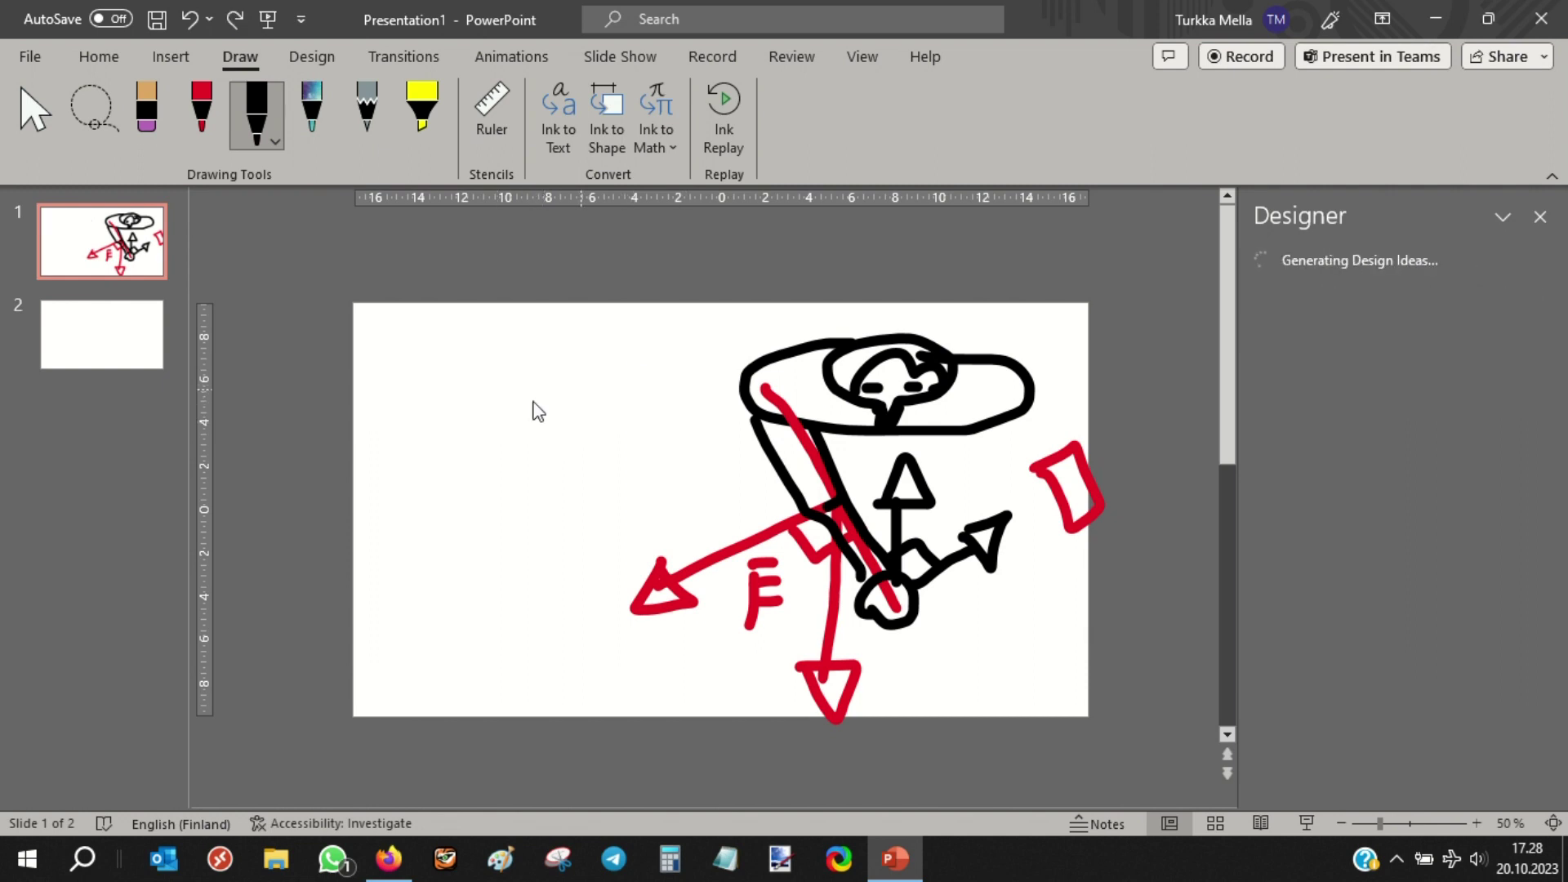
# On slide 2, sketch a black top-view figure with torso, head and an arm extended diagonally to a fist, marking the elbow
pyautogui.click(105, 344)
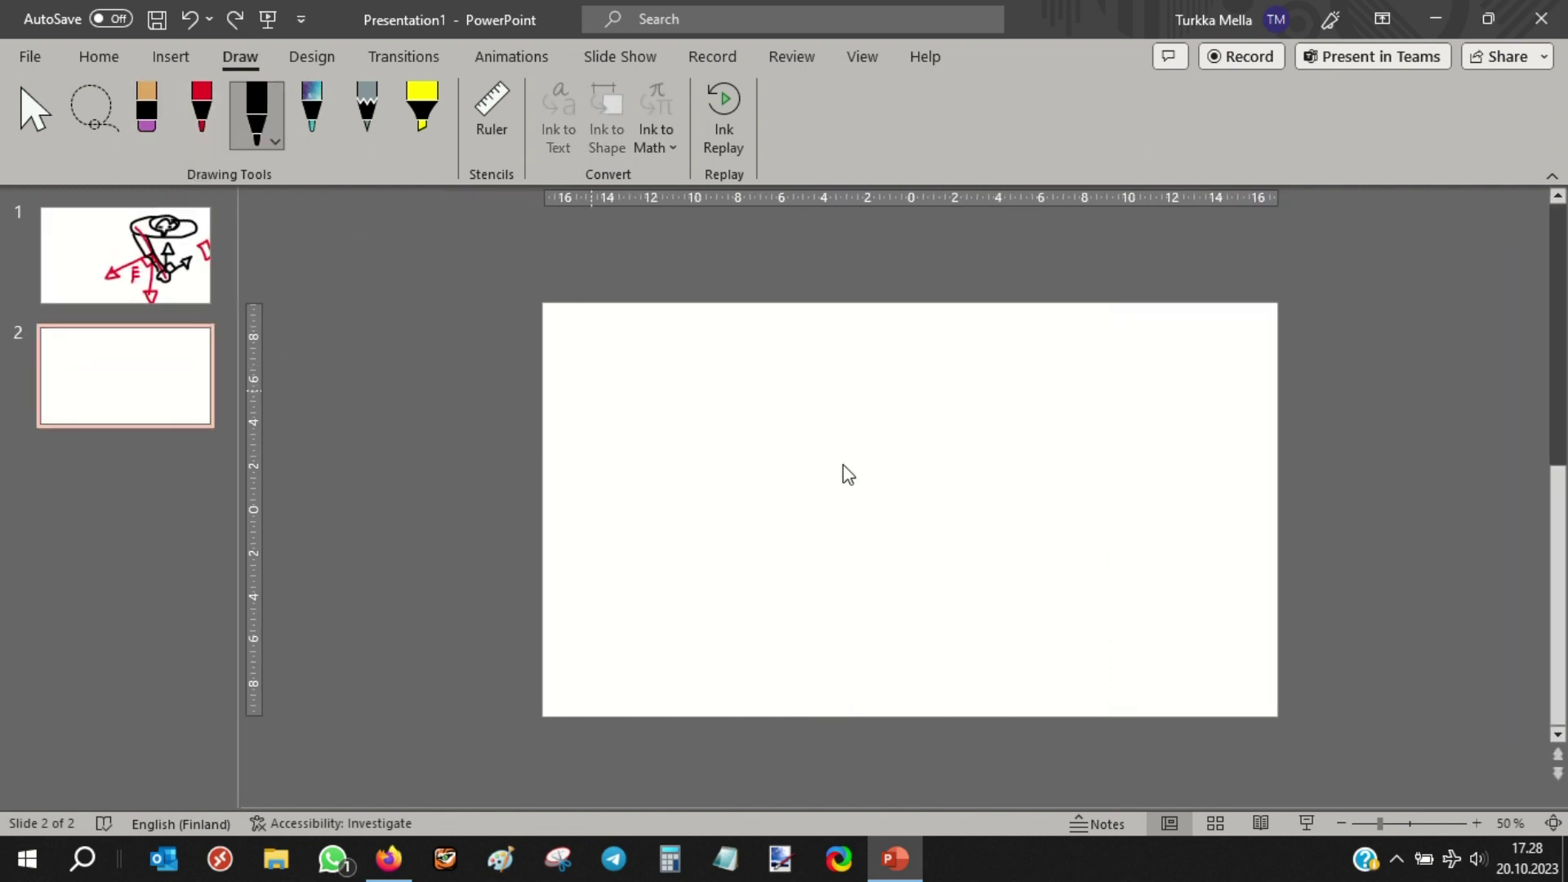
pyautogui.click(258, 121)
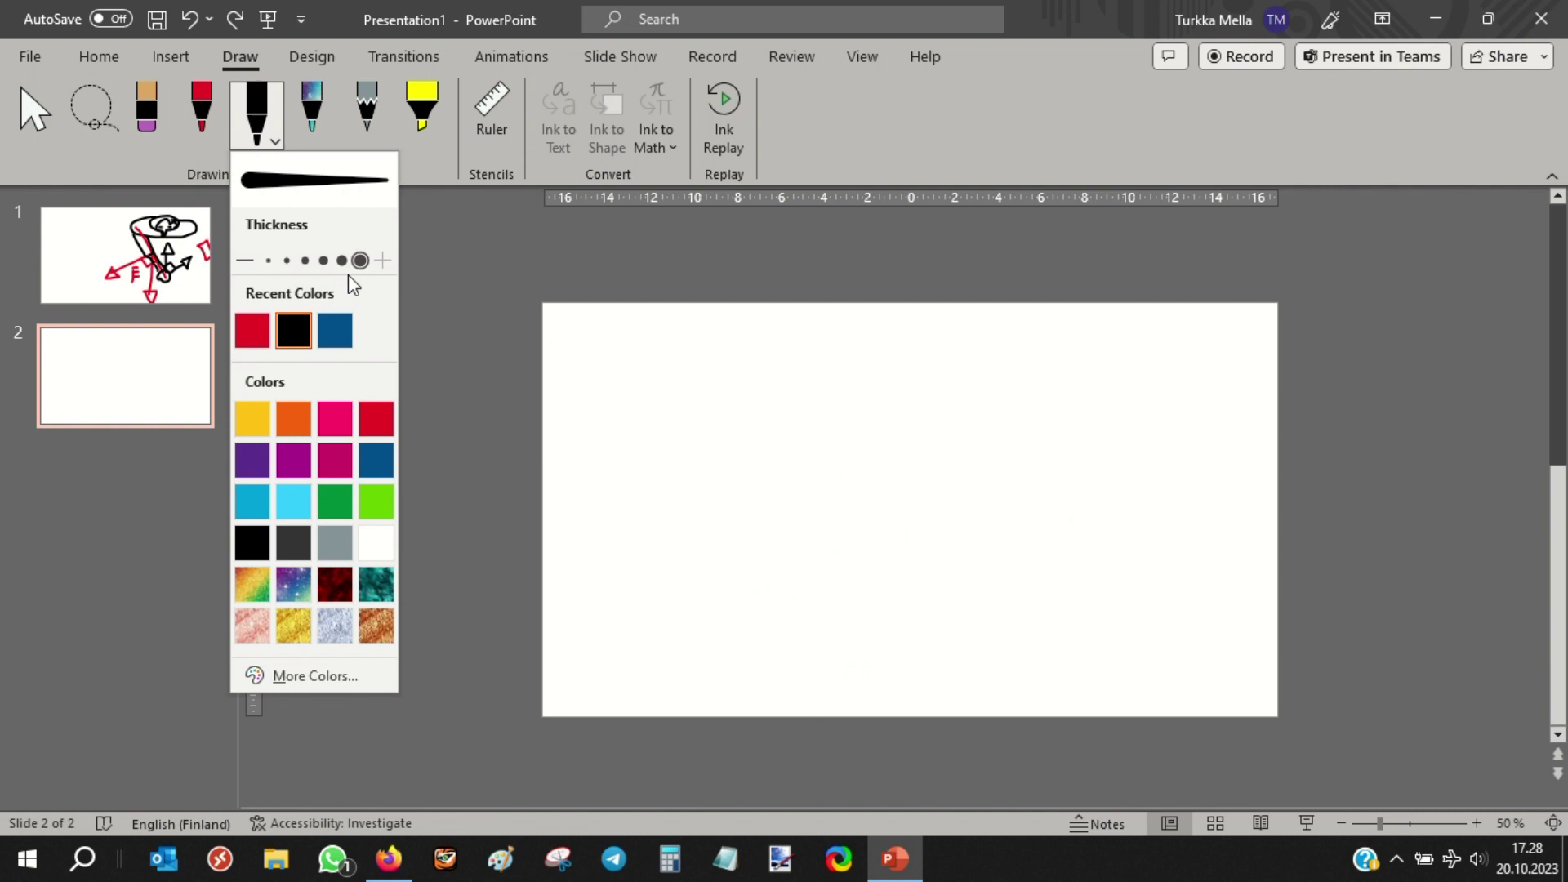
pyautogui.click(930, 102)
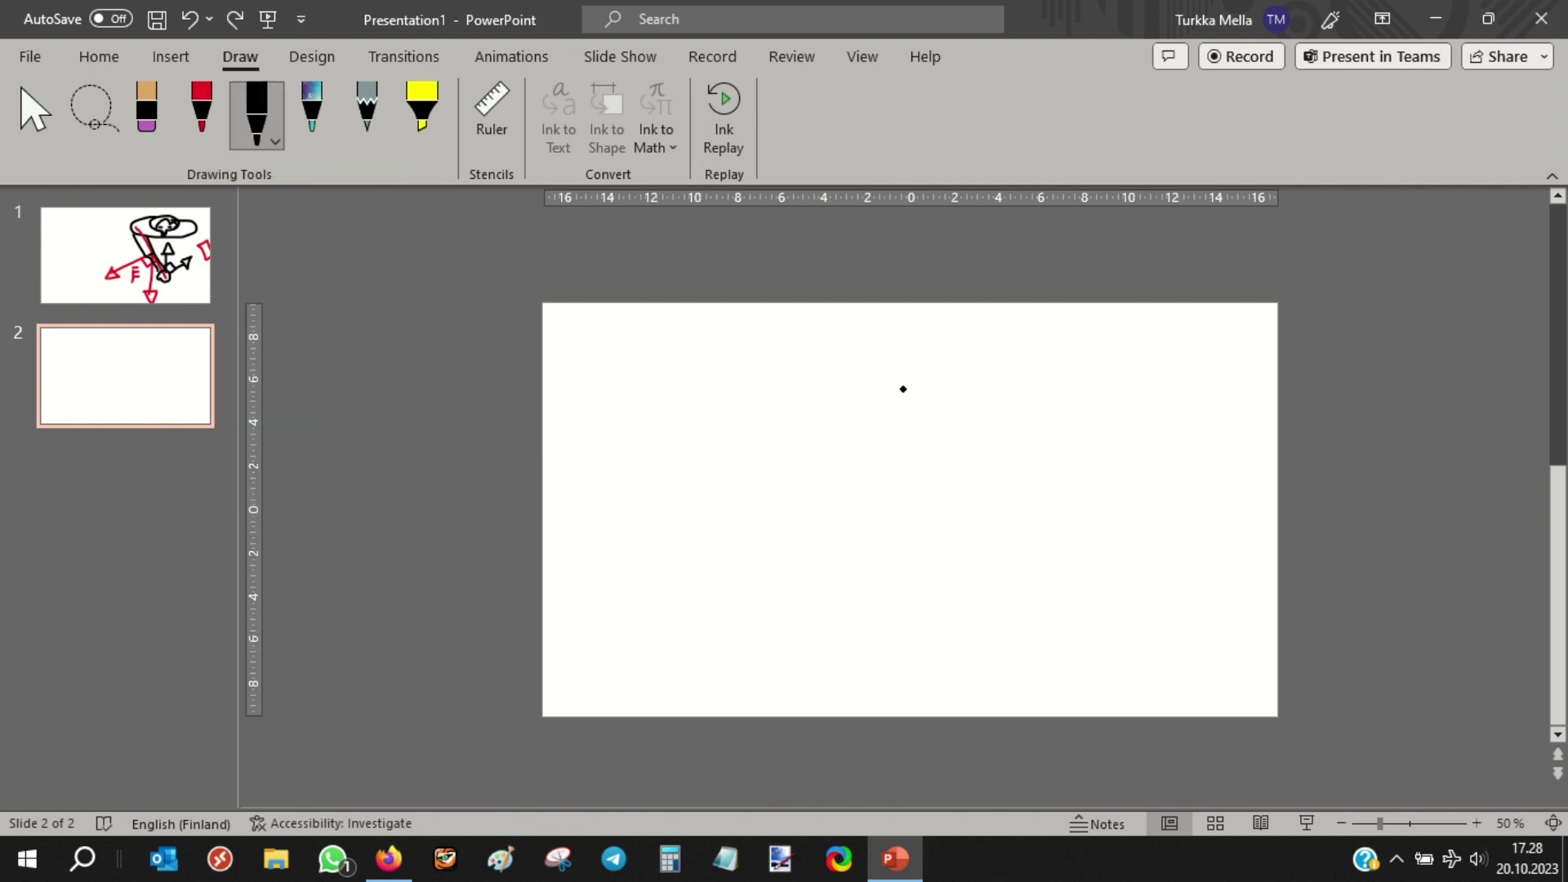
pyautogui.moveTo(1036, 441)
pyautogui.mouseDown()
pyautogui.moveTo(1013, 443)
pyautogui.moveTo(1053, 445)
pyautogui.moveTo(1075, 351)
pyautogui.moveTo(1046, 432)
pyautogui.mouseUp()
pyautogui.moveTo(912, 439)
pyautogui.mouseDown()
pyautogui.moveTo(759, 507)
pyautogui.moveTo(770, 541)
pyautogui.moveTo(739, 539)
pyautogui.moveTo(794, 534)
pyautogui.moveTo(947, 452)
pyautogui.mouseUp()
pyautogui.moveTo(855, 471); pyautogui.dragTo(864, 484)
# Add two dashed black lines running downward from the head to show the direction the figure on slide 2 faces
pyautogui.moveTo(1055, 403)
pyautogui.mouseDown()
pyautogui.moveTo(1038, 409)
pyautogui.moveTo(1081, 517)
pyautogui.mouseUp()
pyautogui.moveTo(1089, 560); pyautogui.dragTo(1091, 572)
pyautogui.moveTo(1105, 630); pyautogui.dragTo(1110, 651)
pyautogui.moveTo(1028, 451); pyautogui.dragTo(1031, 463)
pyautogui.moveTo(1043, 507); pyautogui.dragTo(1044, 523)
pyautogui.moveTo(1041, 571); pyautogui.dragTo(1041, 575)
pyautogui.moveTo(1062, 660); pyautogui.dragTo(1067, 686)
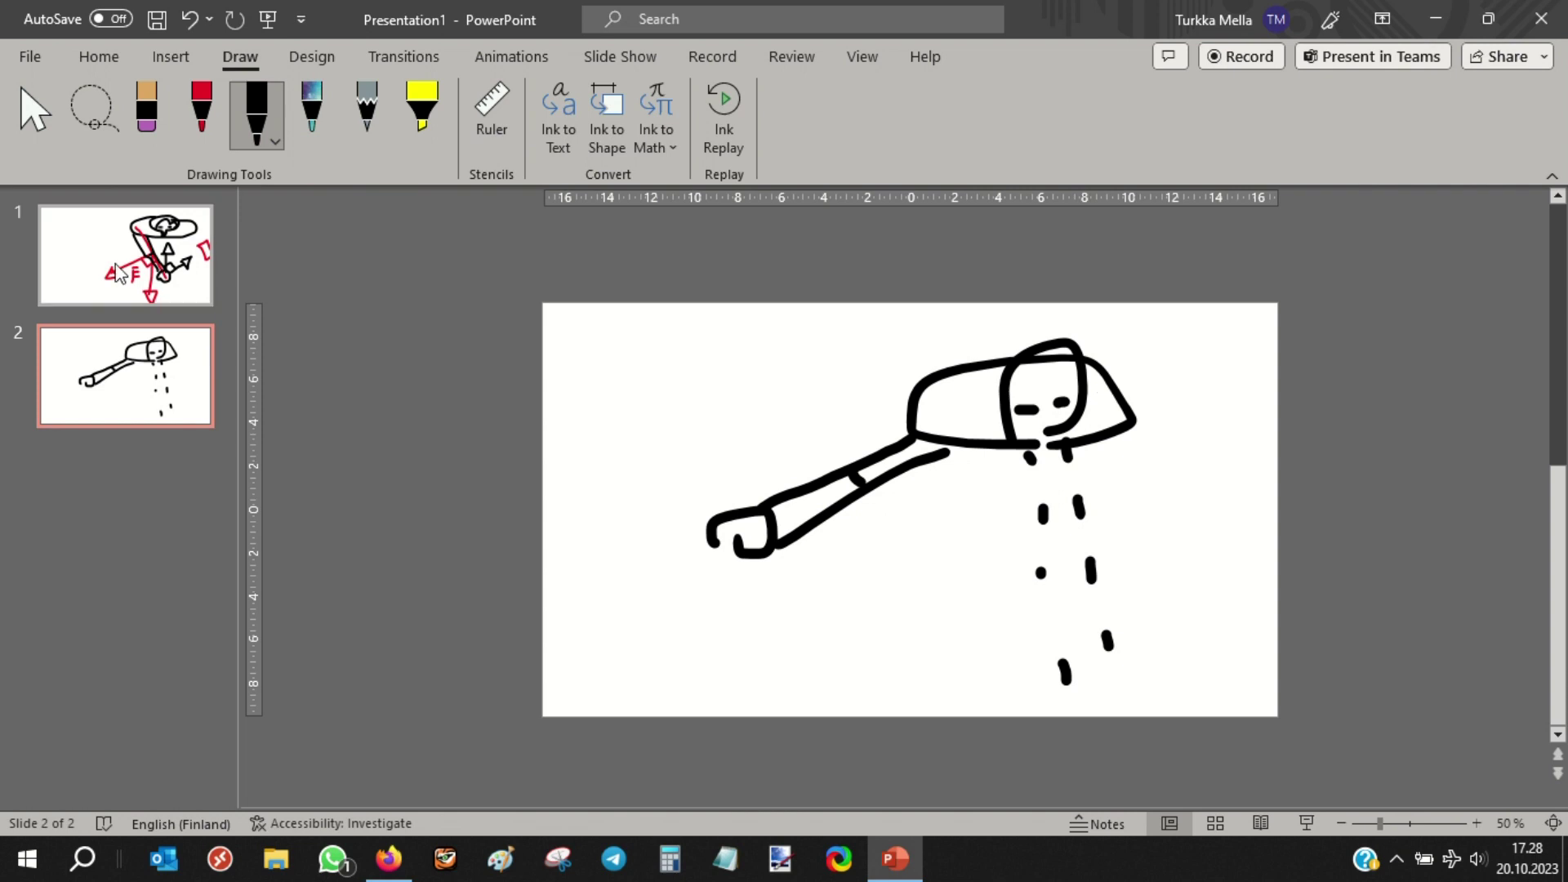
# Recheck slide 1, and on slide 2 draw a red line along the arm and a red arrow up and away from the elbow
pyautogui.click(196, 285)
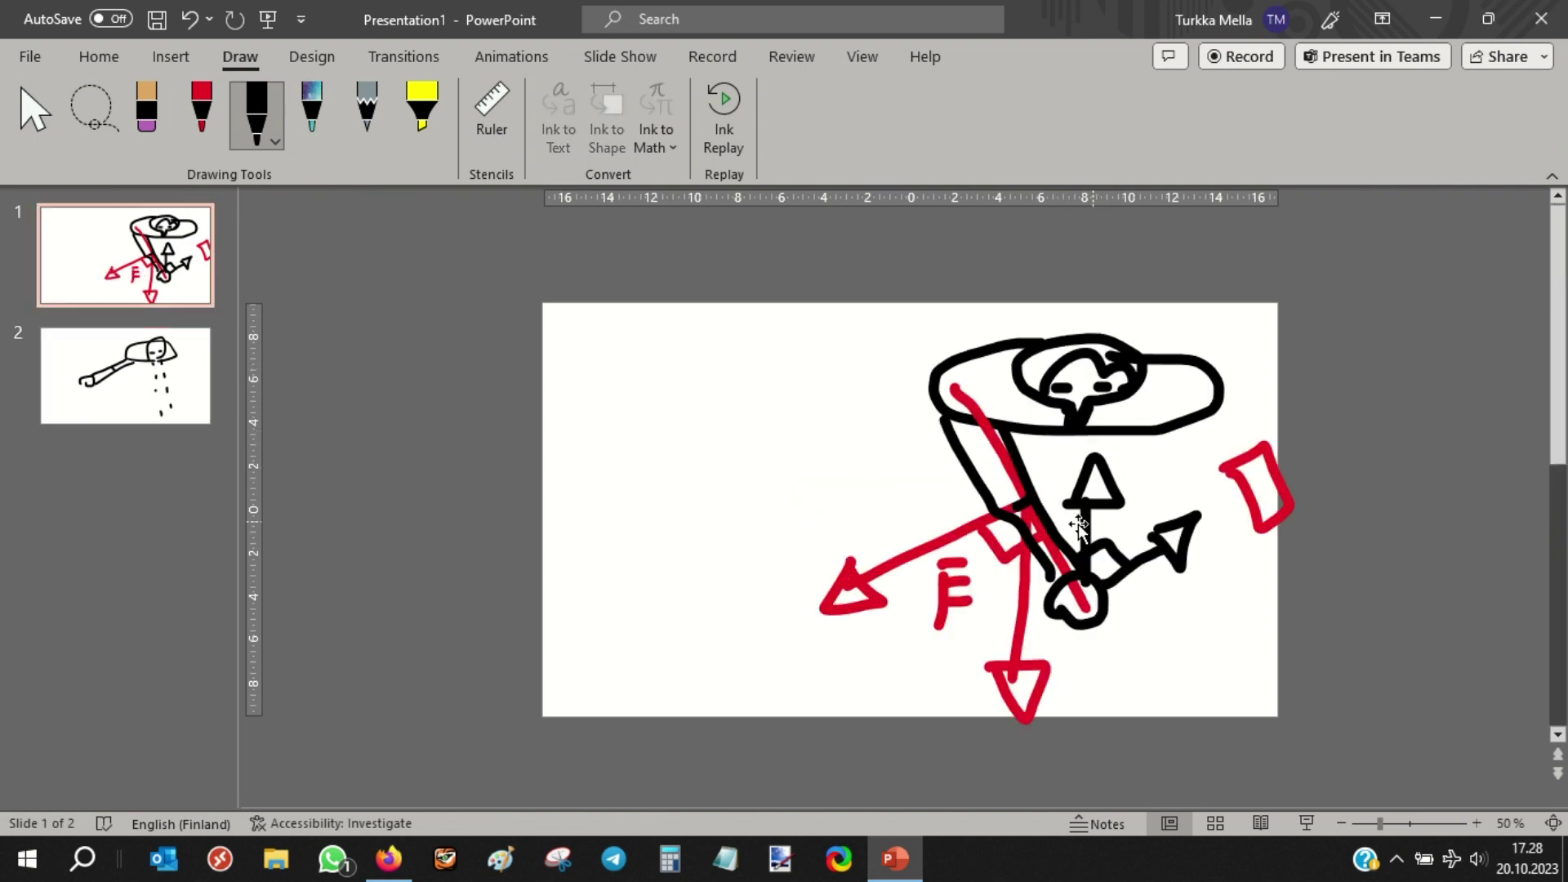
pyautogui.click(127, 376)
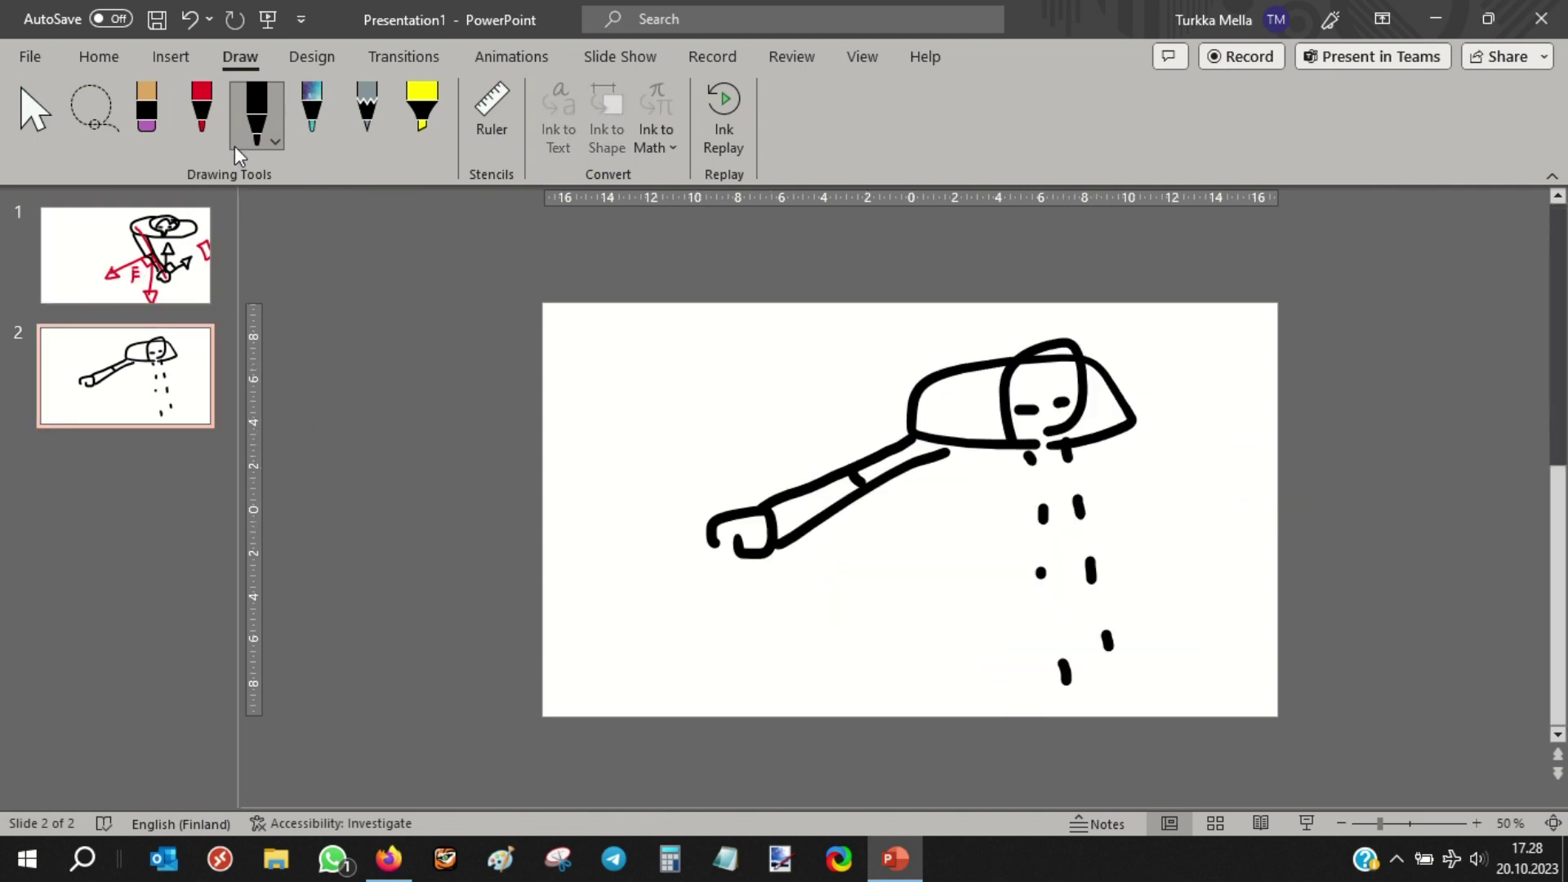
pyautogui.click(198, 118)
pyautogui.moveTo(964, 422); pyautogui.dragTo(759, 525)
pyautogui.moveTo(856, 478)
pyautogui.mouseDown()
pyautogui.moveTo(784, 355)
pyautogui.moveTo(819, 373)
pyautogui.moveTo(756, 380)
pyautogui.mouseUp()
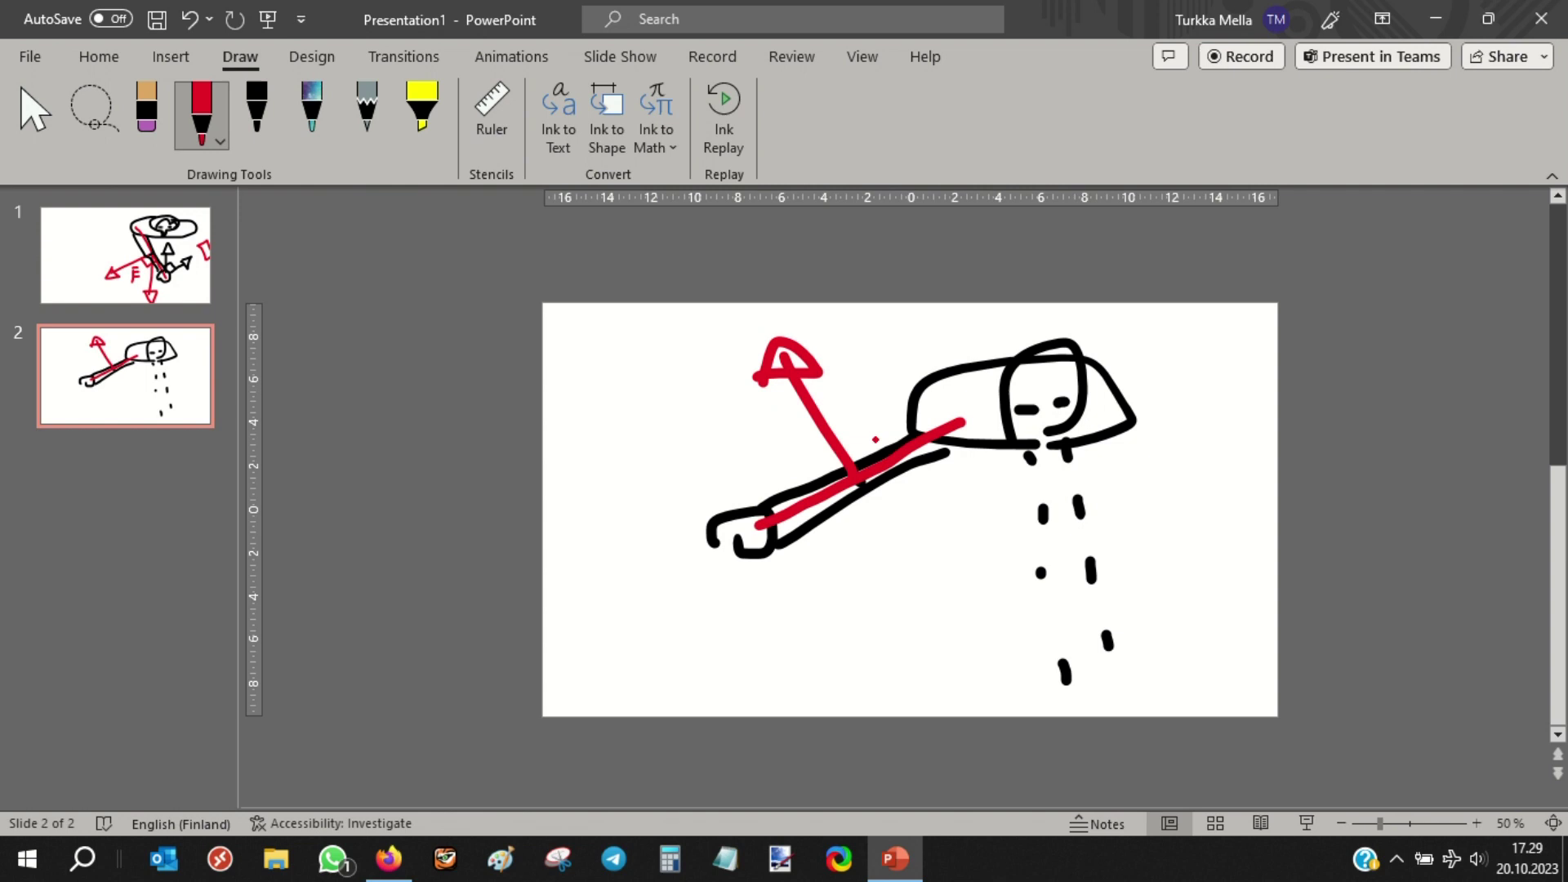
# Draw a black arrow diagonally down from the fist on slide 2, with a small black corner mark beside it
pyautogui.click(257, 112)
pyautogui.moveTo(756, 552)
pyautogui.mouseDown()
pyautogui.moveTo(801, 630)
pyautogui.moveTo(786, 642)
pyautogui.moveTo(827, 658)
pyautogui.moveTo(820, 618)
pyautogui.mouseUp()
pyautogui.moveTo(799, 535)
pyautogui.mouseDown()
pyautogui.moveTo(818, 561)
pyautogui.moveTo(791, 577)
pyautogui.mouseUp()
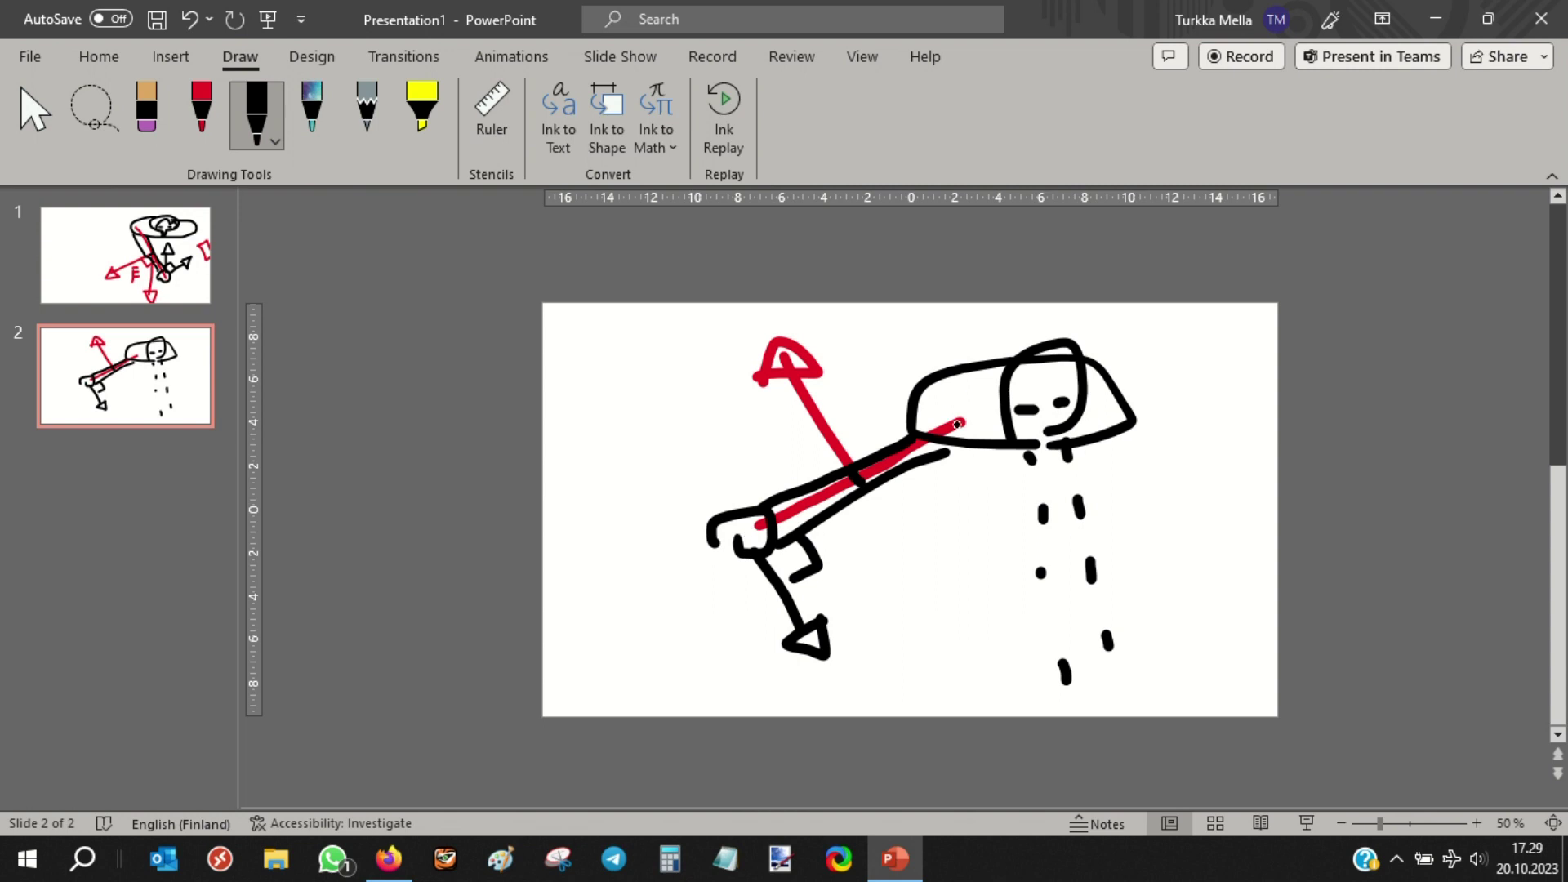
# Compare the sketch with slide 1, and on slide 2 draw the opponent's body, head and arm reaching the fist in black
pyautogui.click(29, 122)
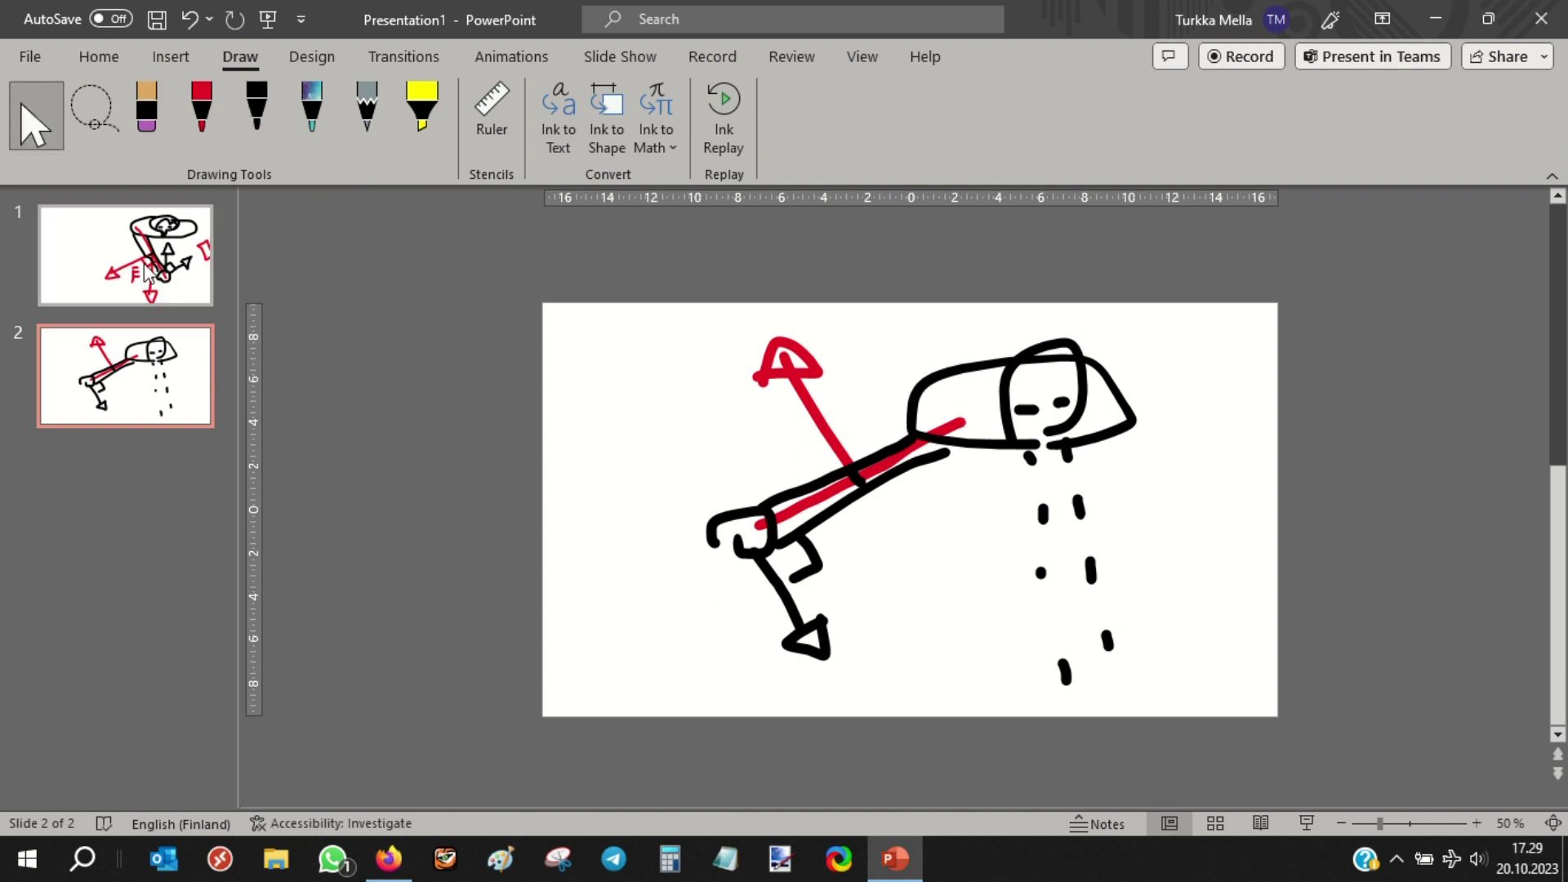
pyautogui.click(122, 253)
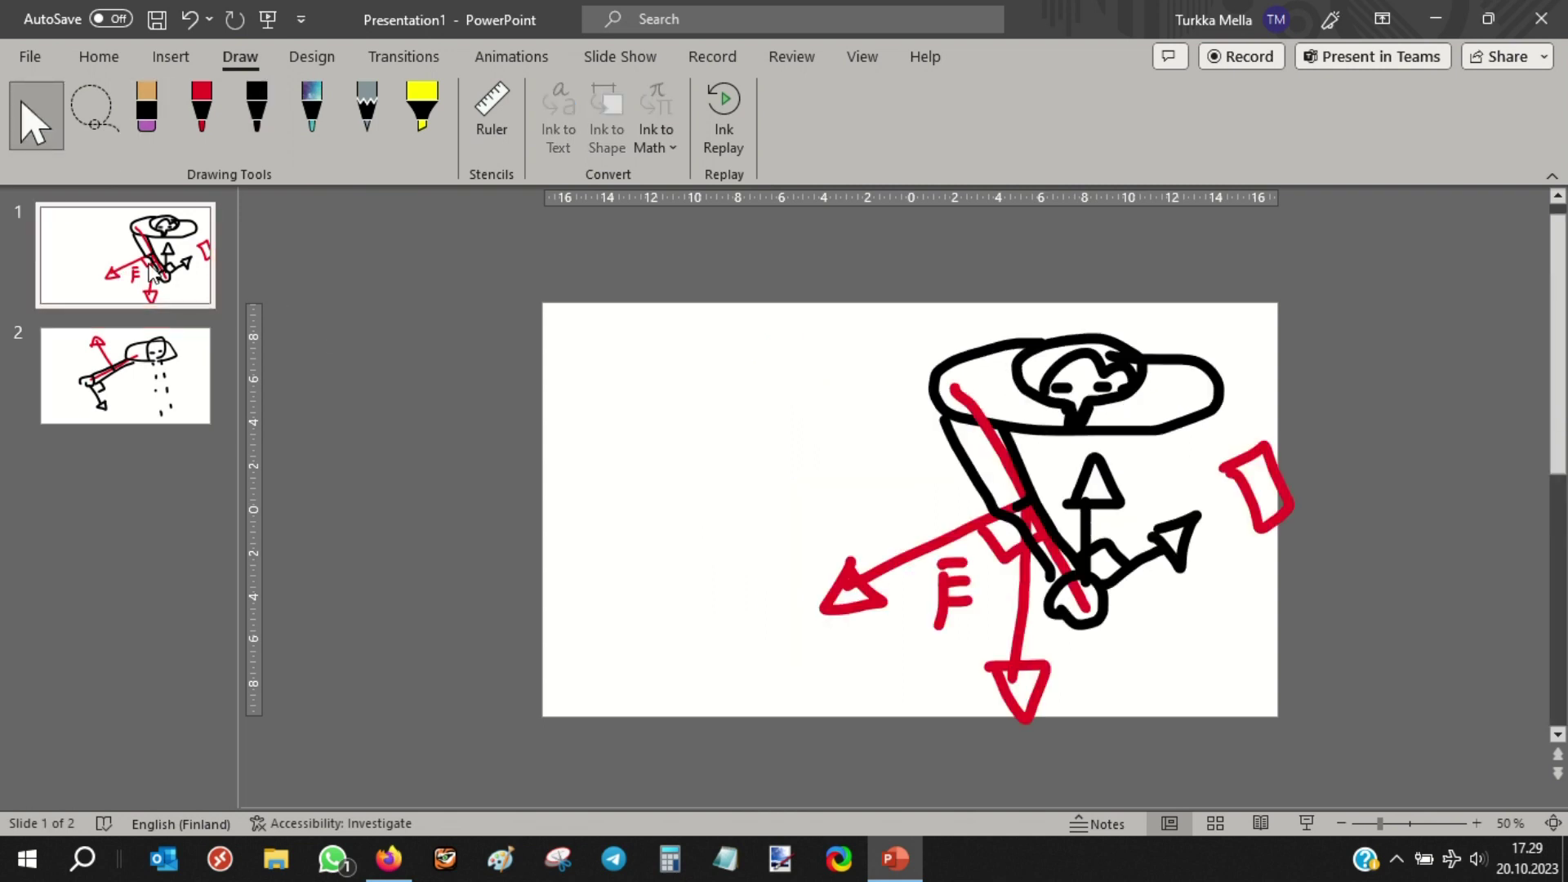
pyautogui.click(178, 380)
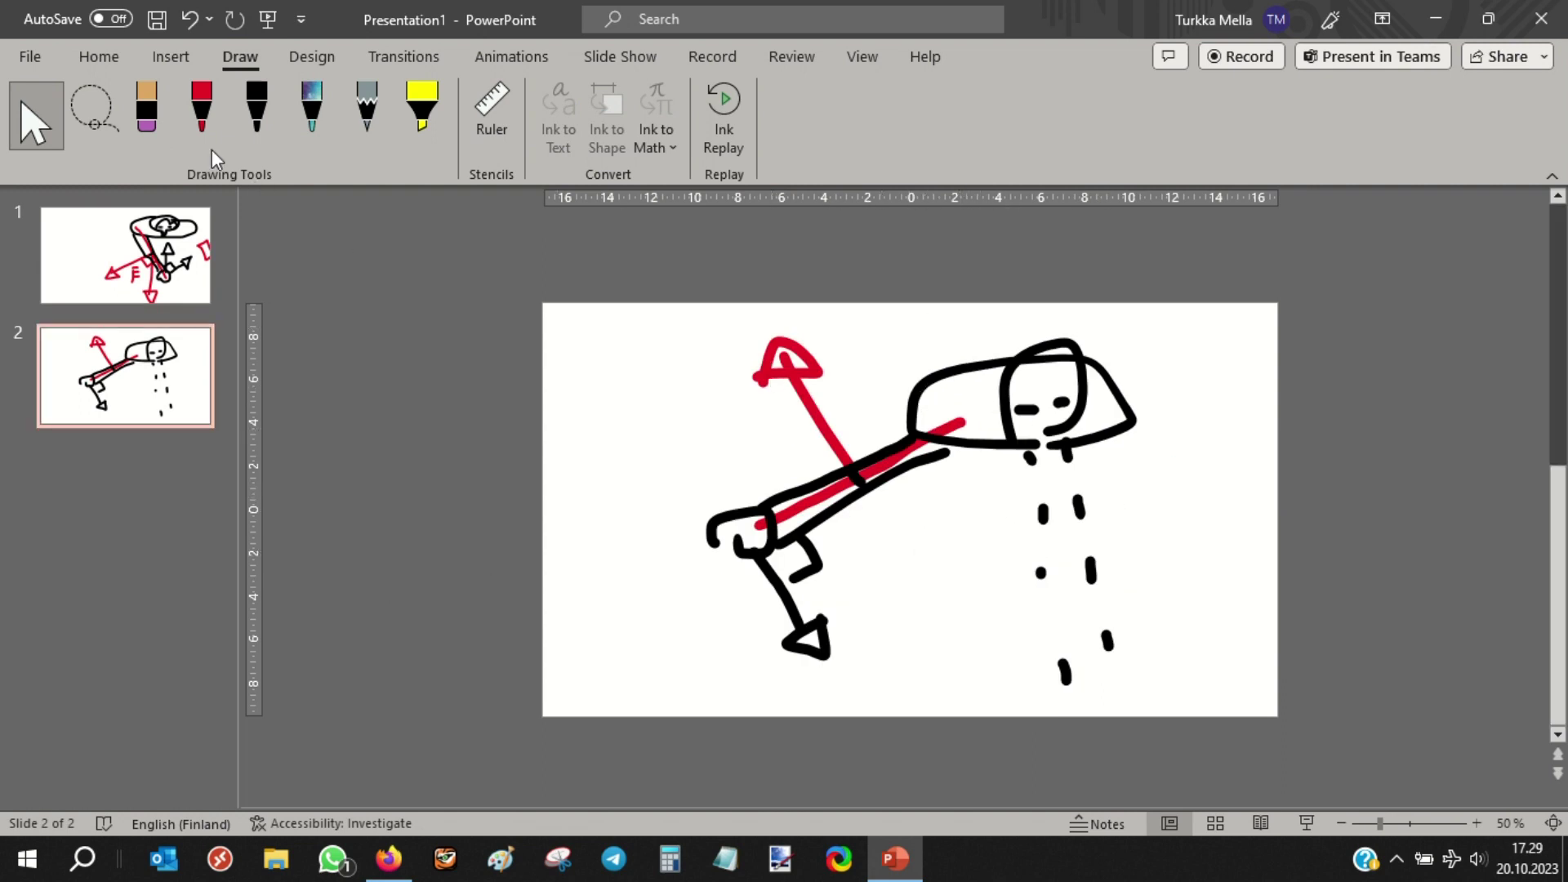
pyautogui.click(273, 131)
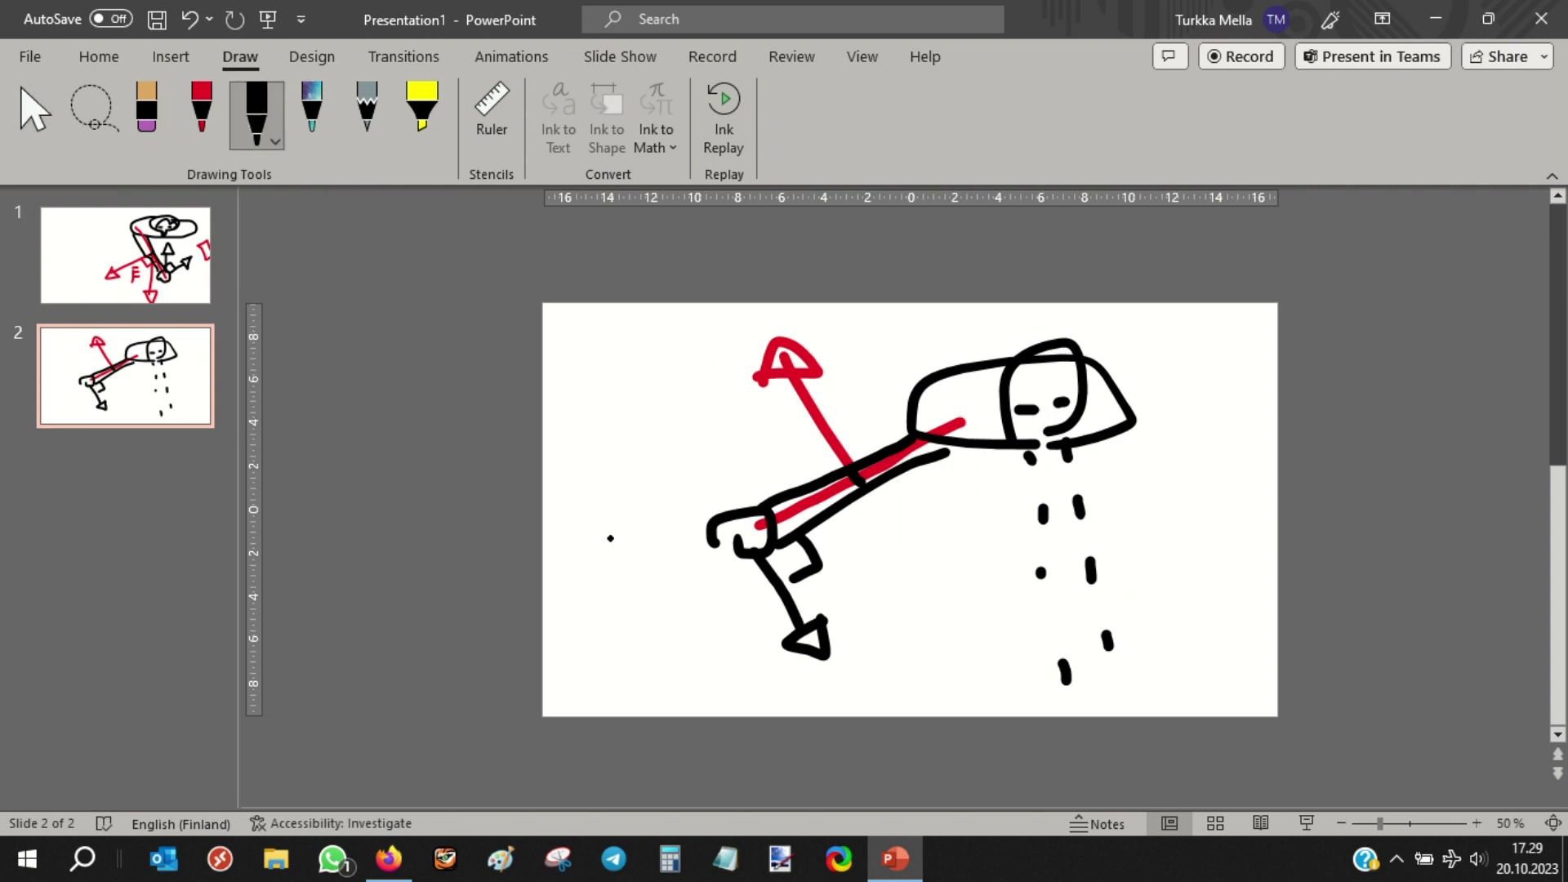
pyautogui.moveTo(569, 600)
pyautogui.mouseDown()
pyautogui.moveTo(548, 555)
pyautogui.moveTo(608, 563)
pyautogui.moveTo(586, 623)
pyautogui.mouseUp()
pyautogui.moveTo(555, 549)
pyautogui.mouseDown()
pyautogui.moveTo(562, 533)
pyautogui.moveTo(624, 549)
pyautogui.moveTo(719, 518)
pyautogui.moveTo(590, 621)
pyautogui.mouseUp()
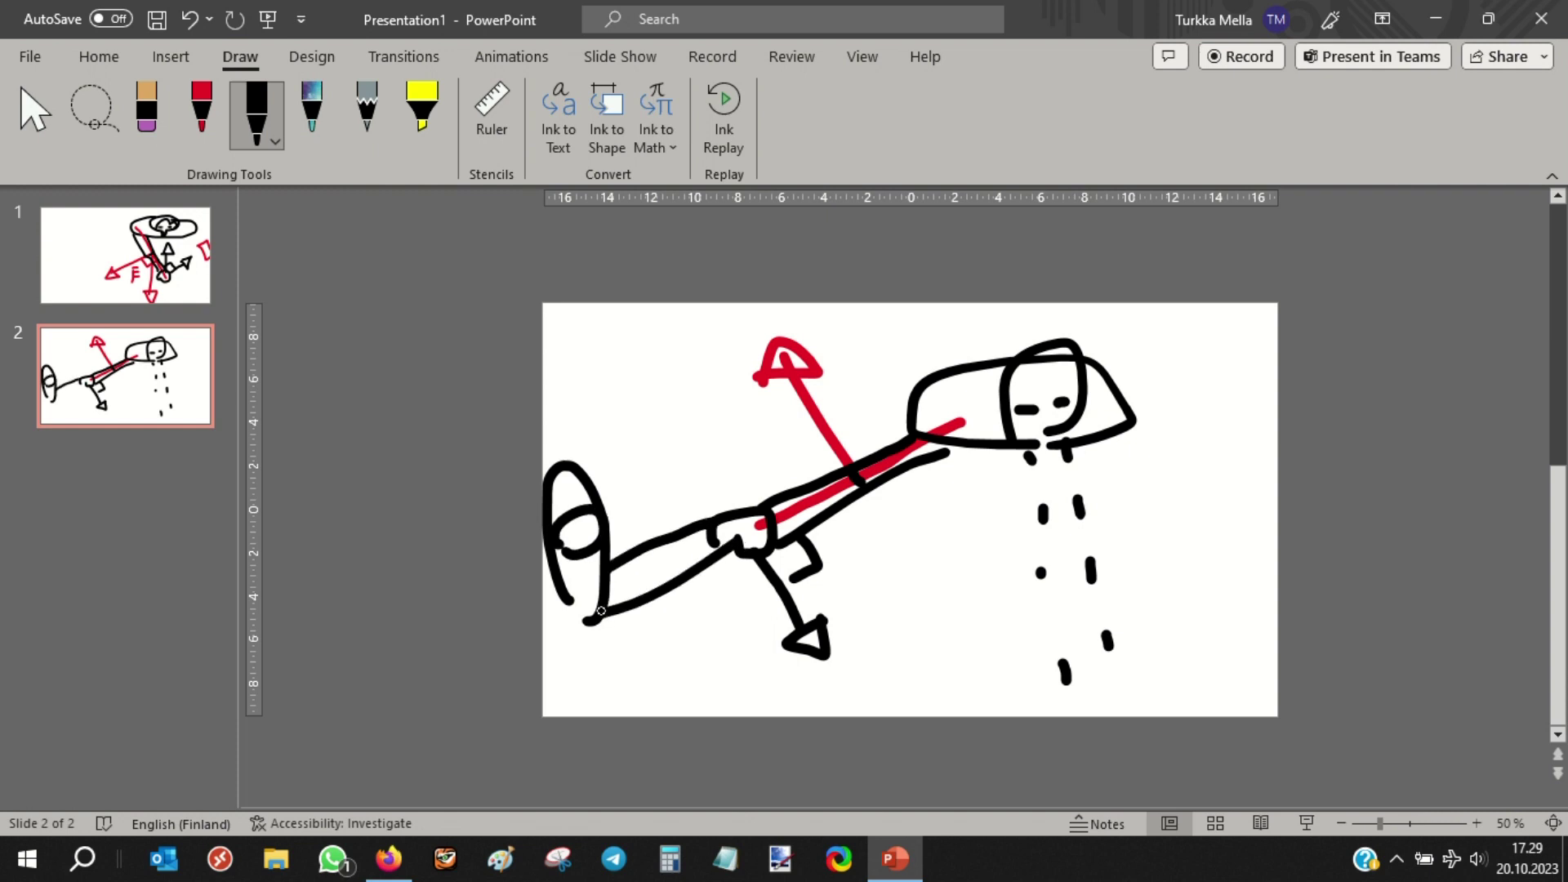
pyautogui.moveTo(653, 546); pyautogui.dragTo(673, 576)
# Outline the arm-wrestling table around both arms on slide 2 in black and add two small rectangles as pads
pyautogui.moveTo(625, 369); pyautogui.dragTo(626, 535)
pyautogui.moveTo(639, 372)
pyautogui.mouseDown()
pyautogui.moveTo(847, 372)
pyautogui.moveTo(876, 428)
pyautogui.mouseUp()
pyautogui.moveTo(879, 500)
pyautogui.mouseDown()
pyautogui.moveTo(892, 668)
pyautogui.moveTo(631, 707)
pyautogui.moveTo(627, 619)
pyautogui.mouseUp()
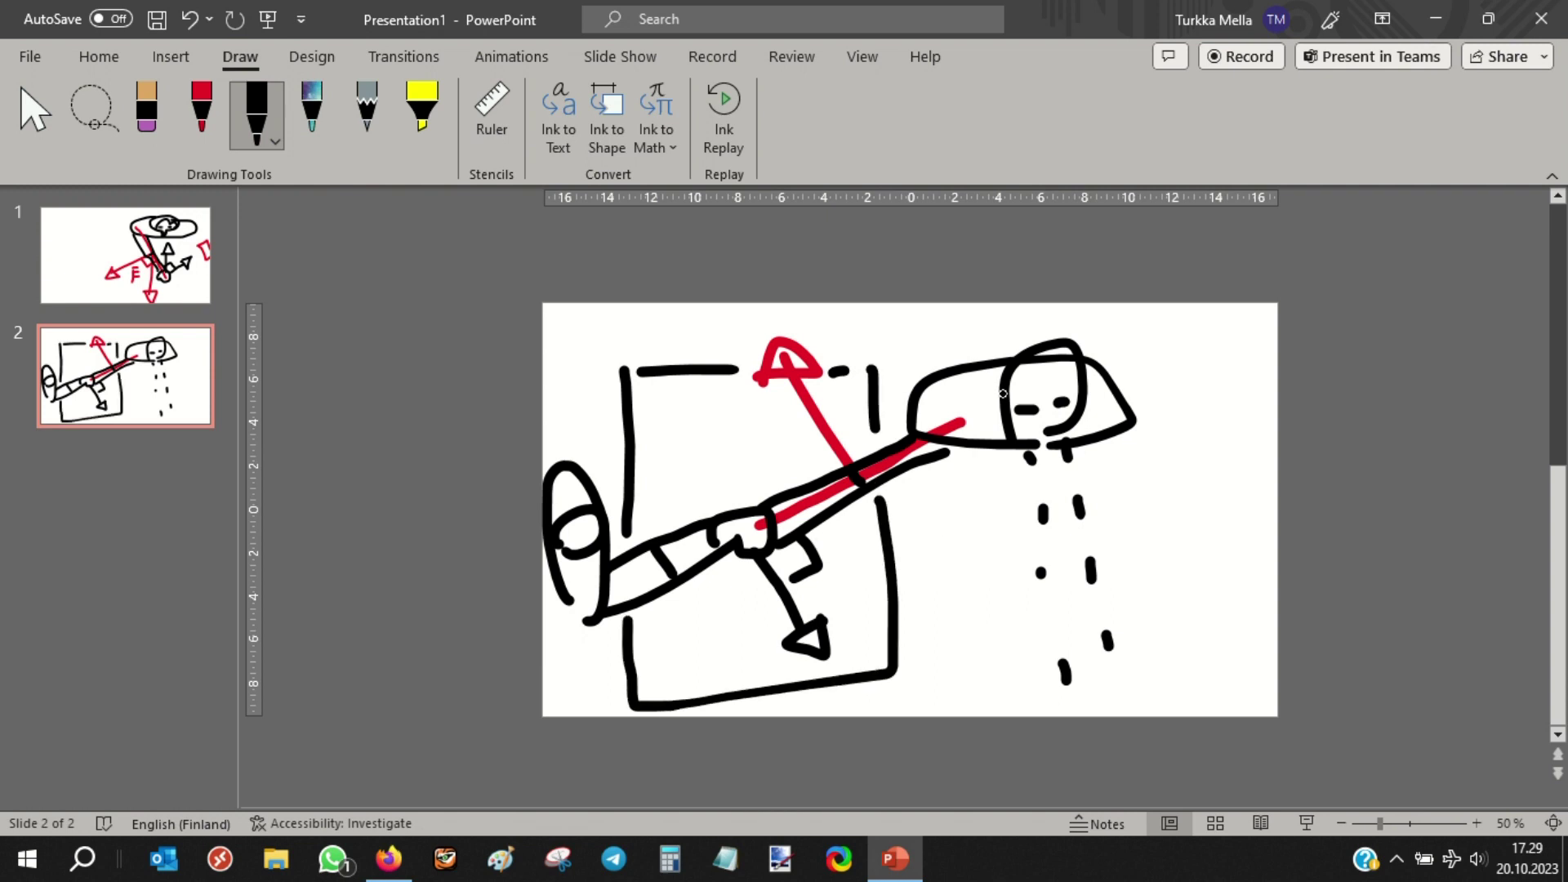
pyautogui.moveTo(803, 700)
pyautogui.mouseDown()
pyautogui.moveTo(855, 659)
pyautogui.moveTo(817, 716)
pyautogui.mouseUp()
pyautogui.moveTo(670, 414)
pyautogui.mouseDown()
pyautogui.moveTo(694, 444)
pyautogui.moveTo(735, 386)
pyautogui.moveTo(674, 417)
pyautogui.mouseUp()
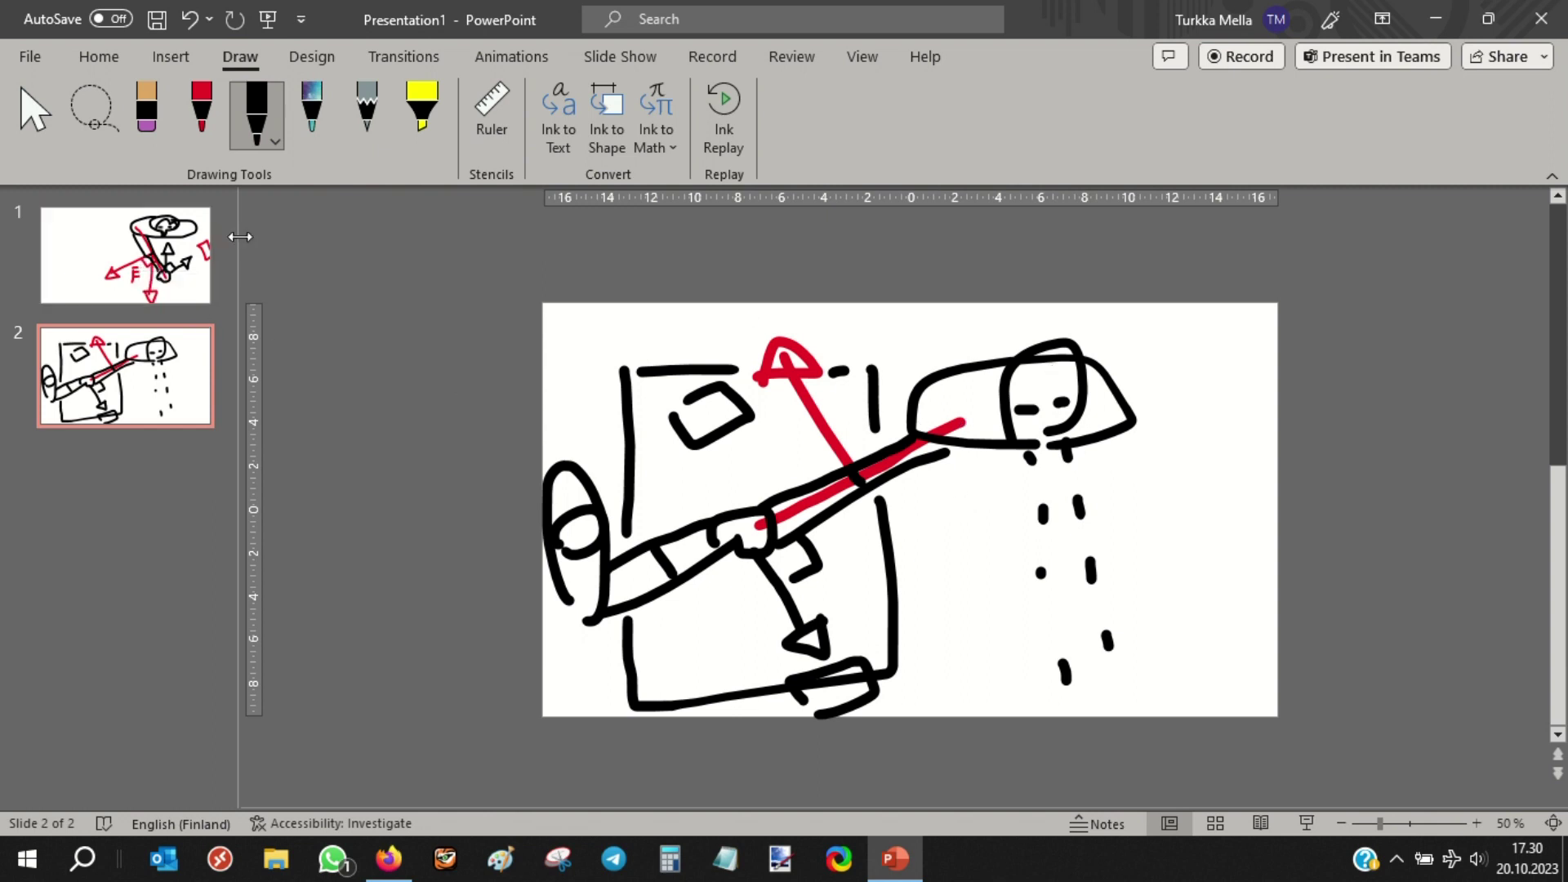
# Add a red right-angle mark between the red arrow and the arm on slide 2, and reselect the black pen
pyautogui.click(201, 110)
pyautogui.moveTo(823, 450)
pyautogui.mouseDown()
pyautogui.moveTo(794, 463)
pyautogui.moveTo(808, 492)
pyautogui.mouseUp()
pyautogui.click(257, 110)
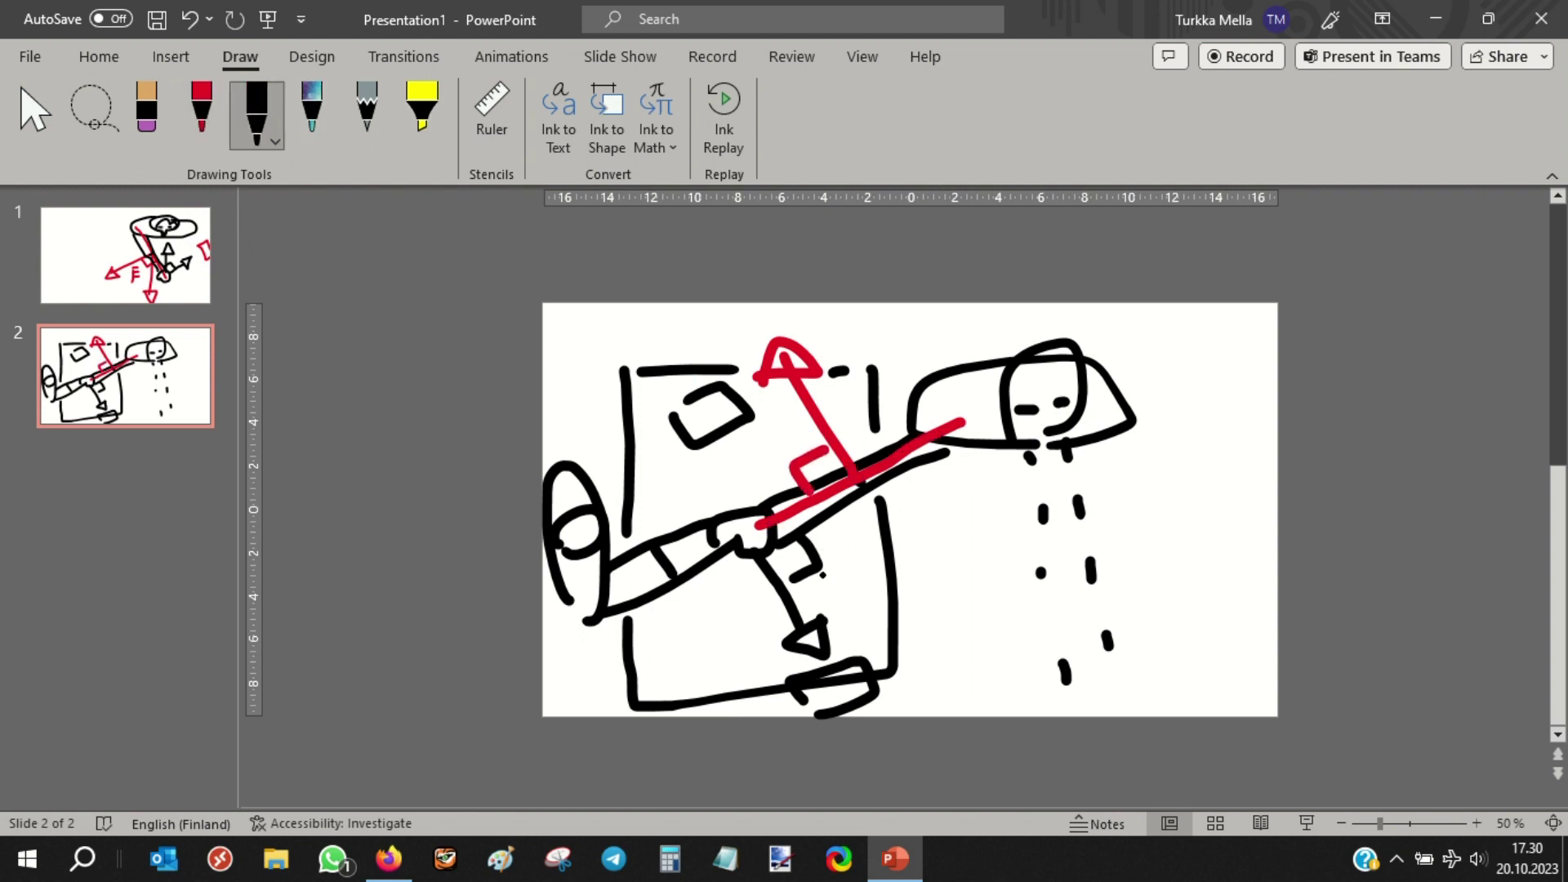
# Review slide 1, switch to the browser, rewind the arm-break video to 0:55, and compare both wrestlers' postures across the two videos
pyautogui.scroll(1, 750, 492)
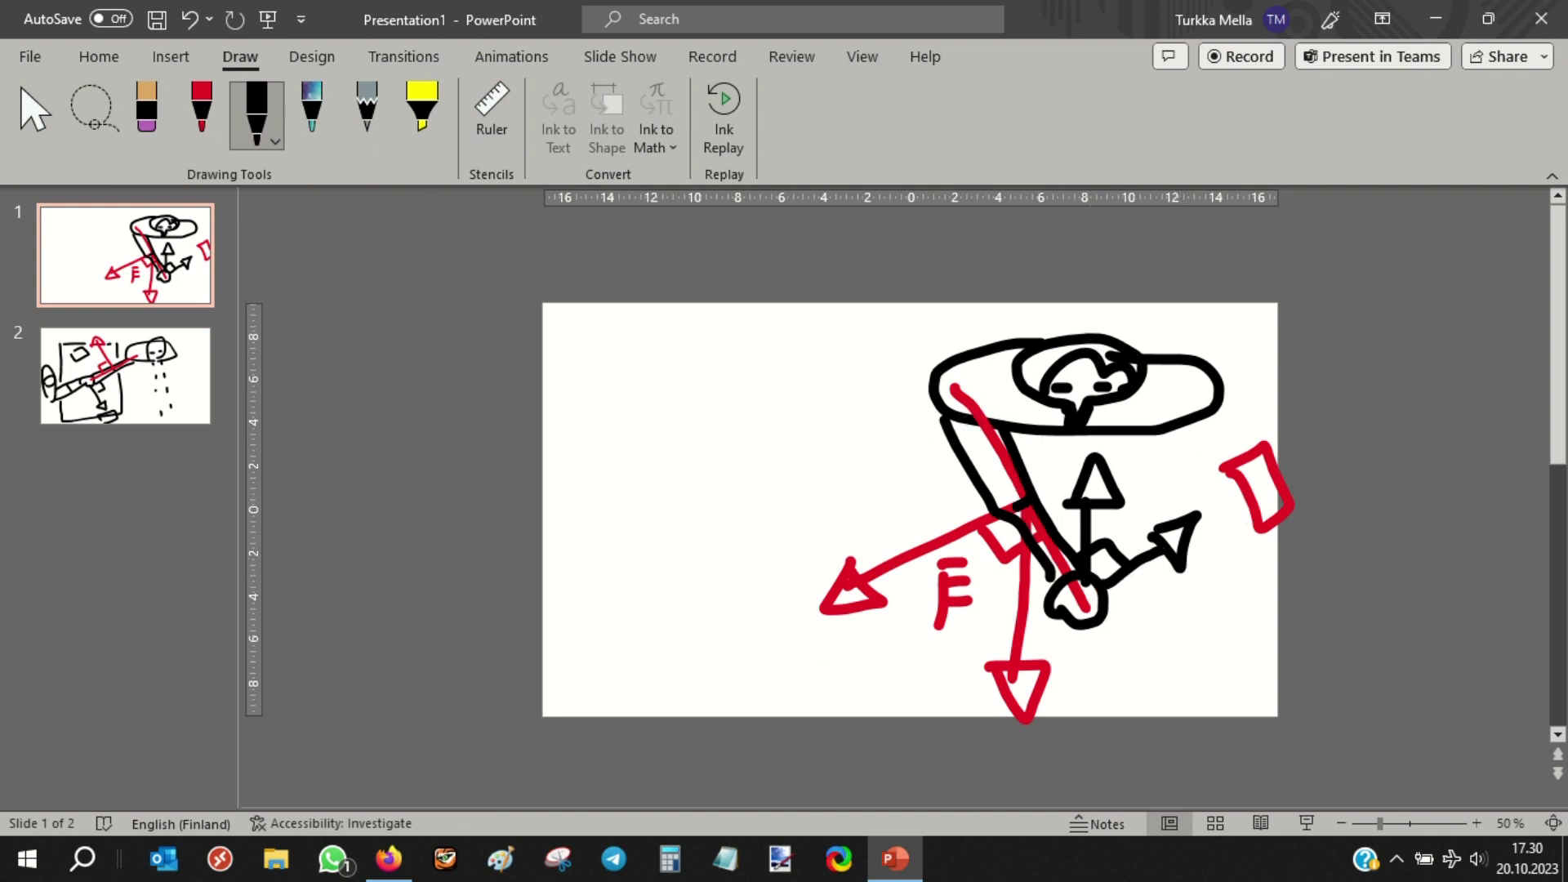
pyautogui.click(388, 858)
pyautogui.click(163, 57)
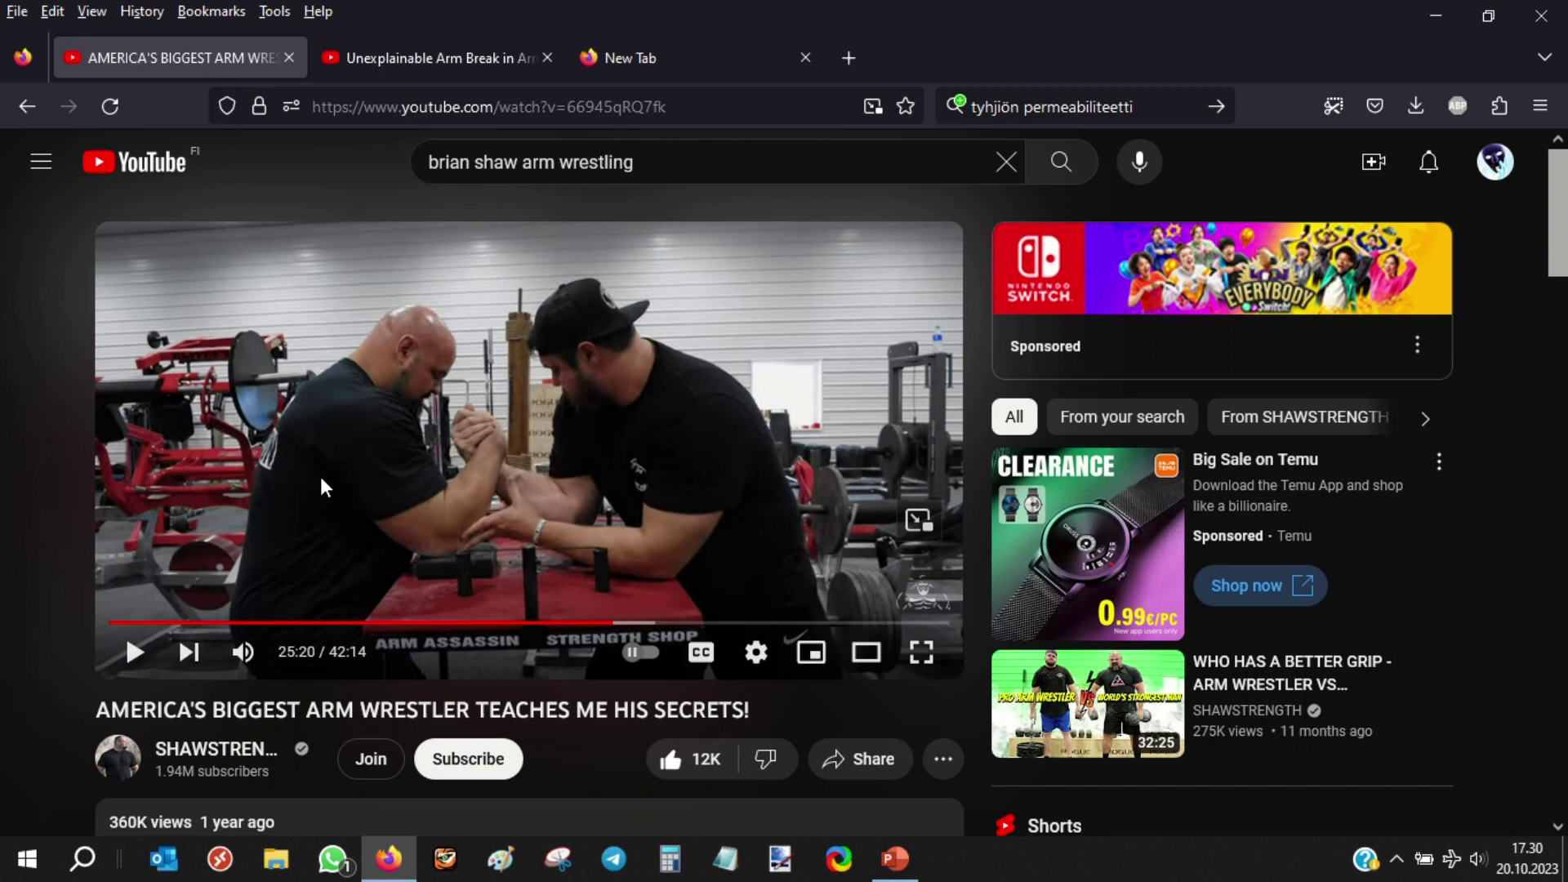
pyautogui.click(445, 61)
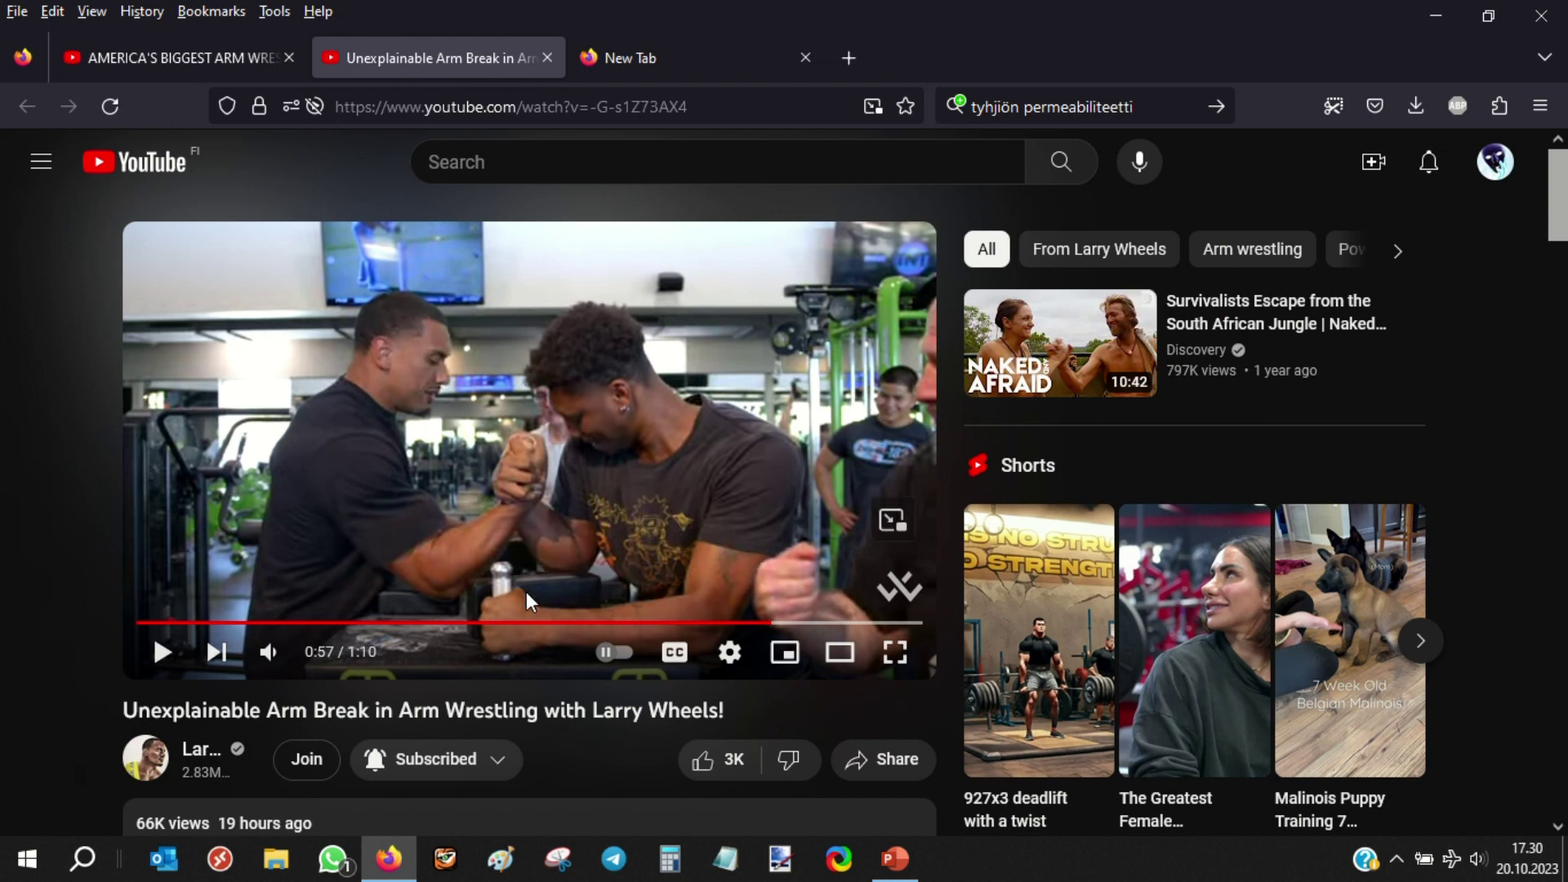
pyautogui.moveTo(770, 623); pyautogui.dragTo(750, 623)
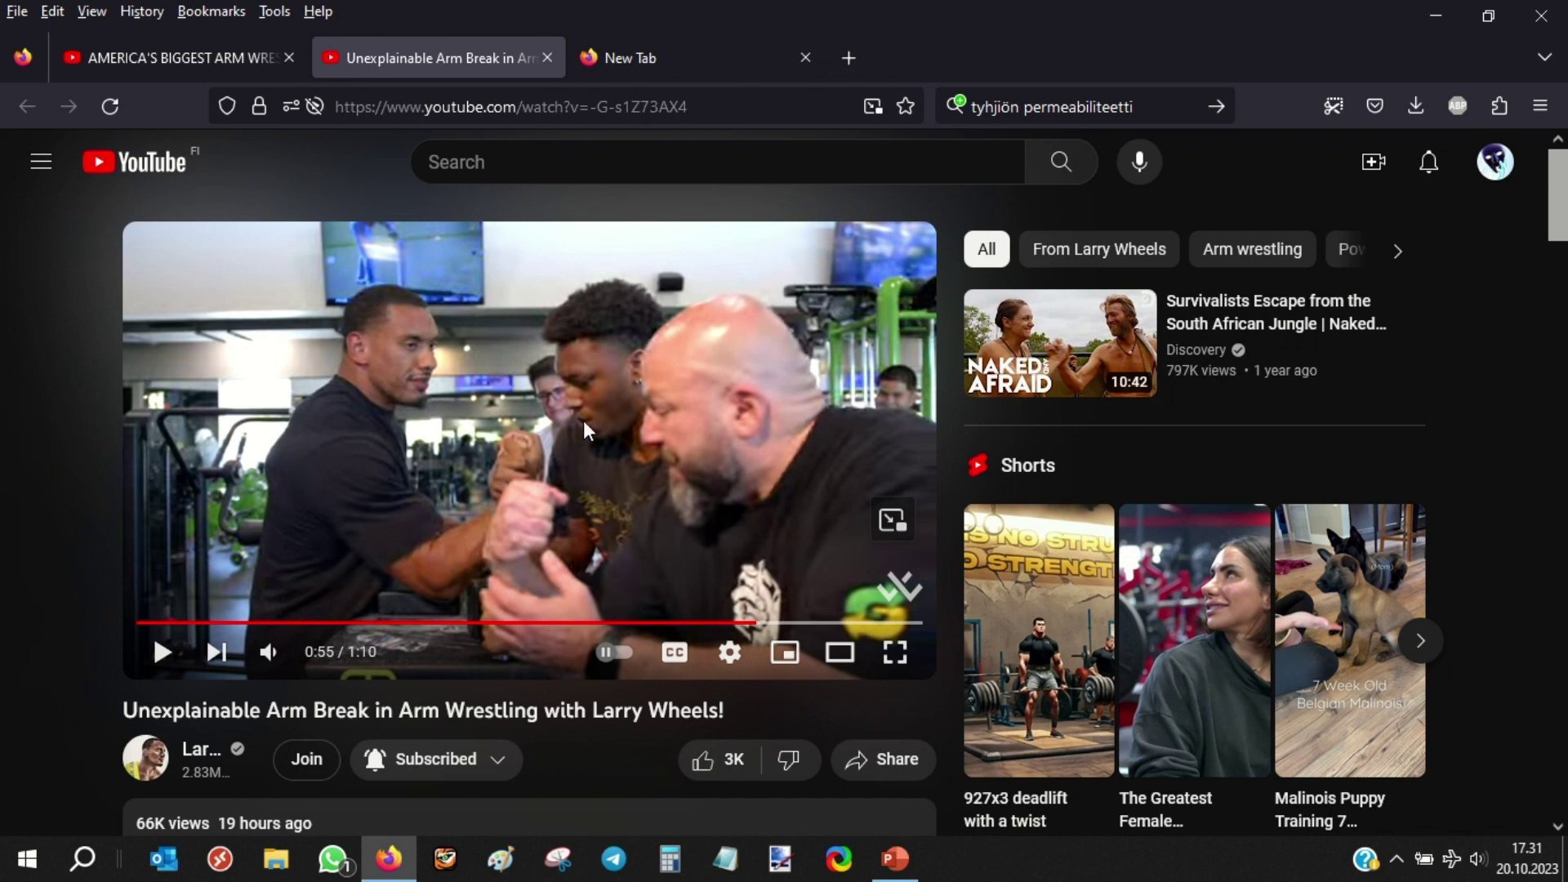
pyautogui.click(175, 56)
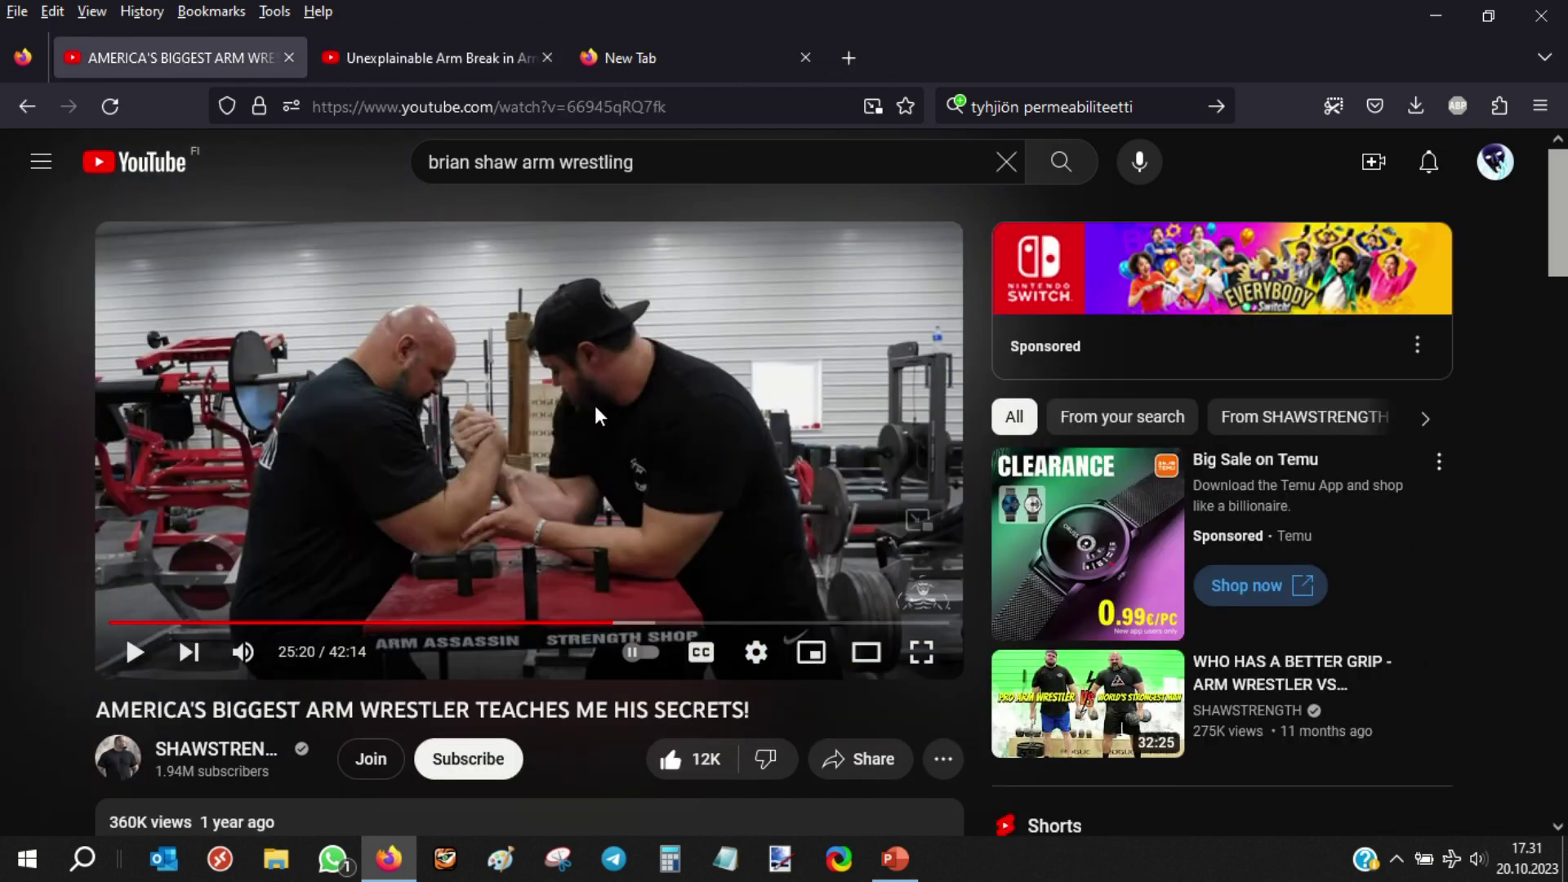
# Switch back to PowerPoint and compare the arm and force sketches on slides 1 and 2, ending on slide 1 with inking off
pyautogui.click(896, 860)
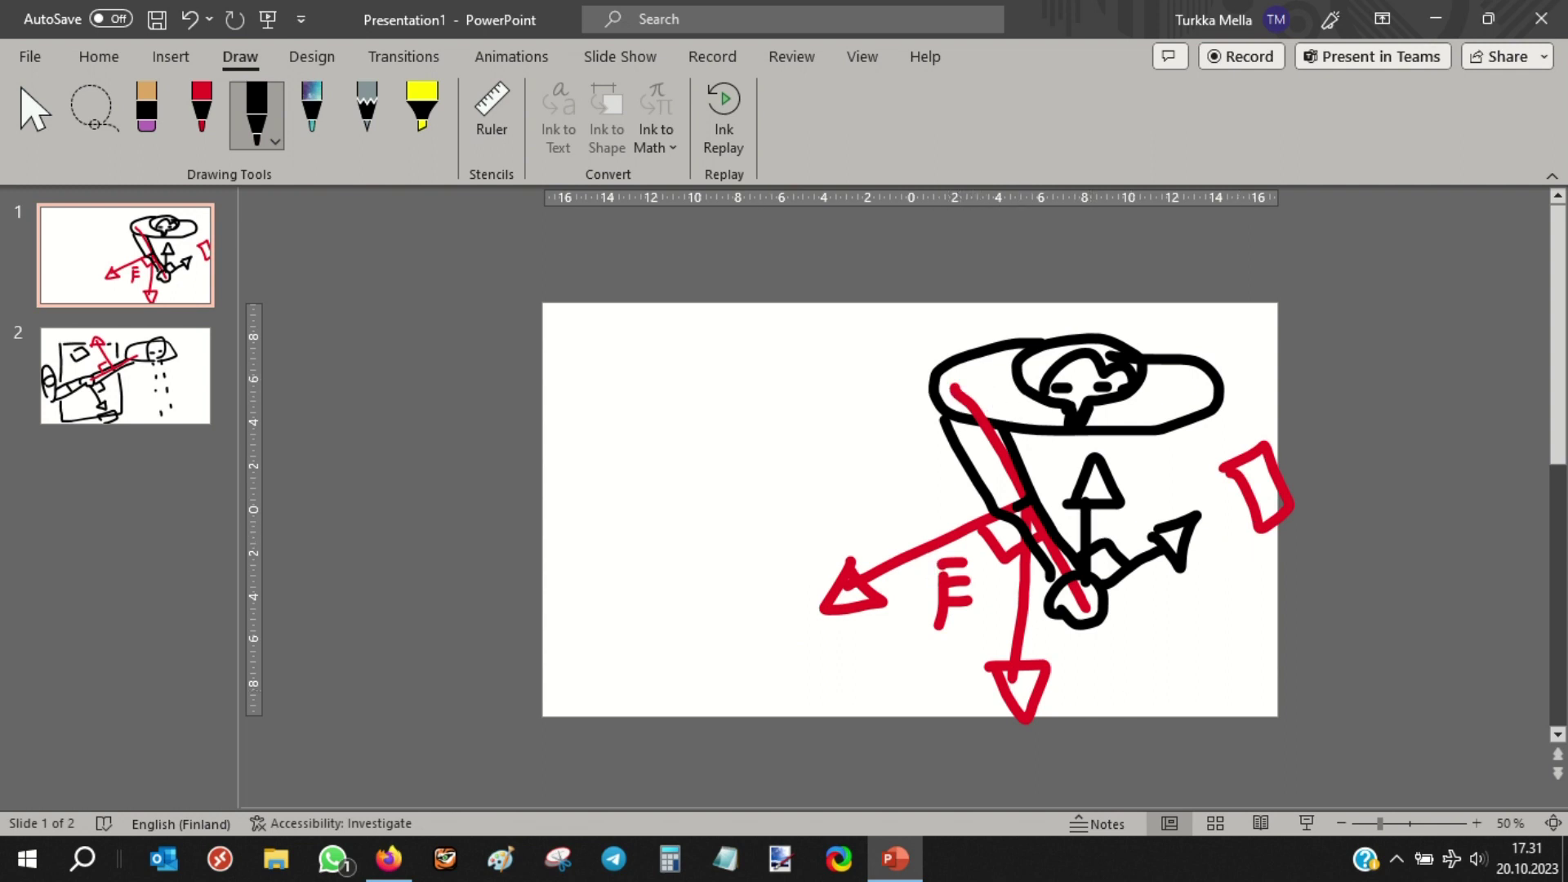
pyautogui.click(96, 366)
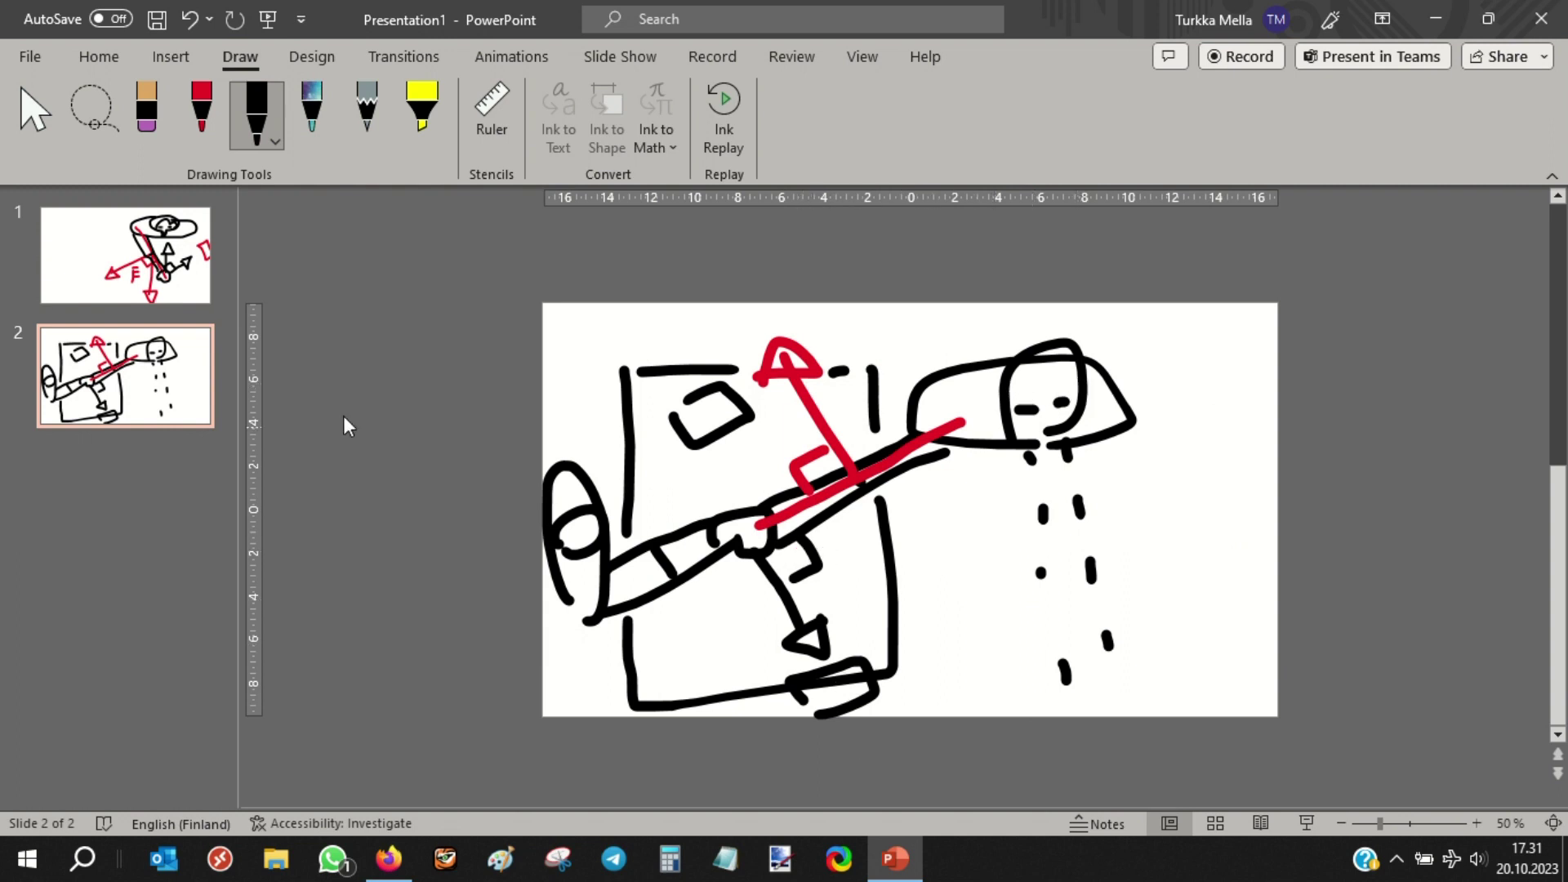
pyautogui.click(125, 255)
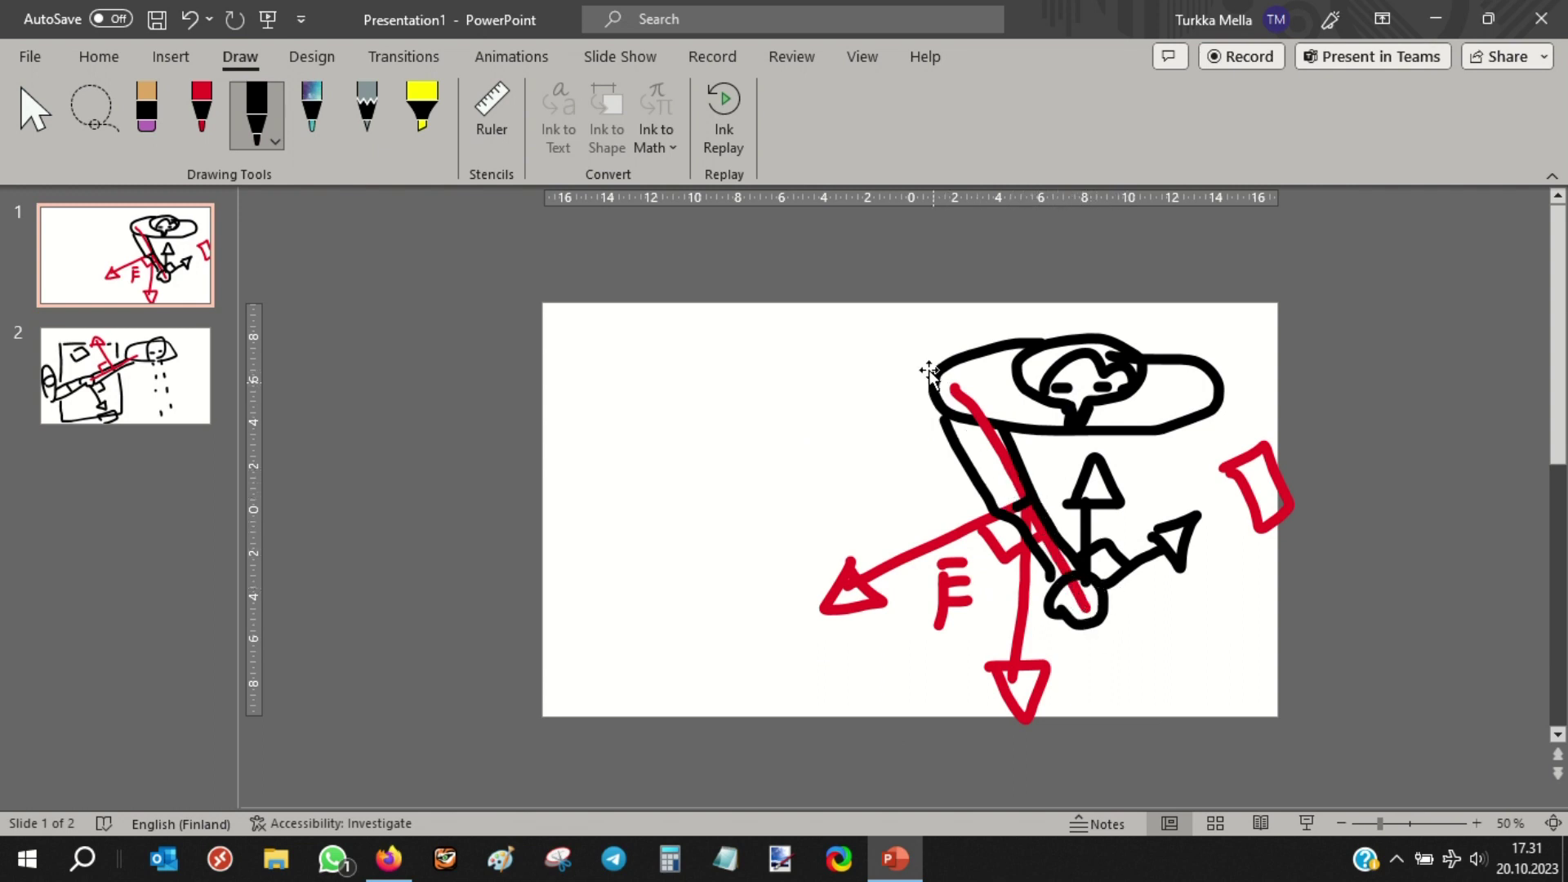
pyautogui.click(36, 139)
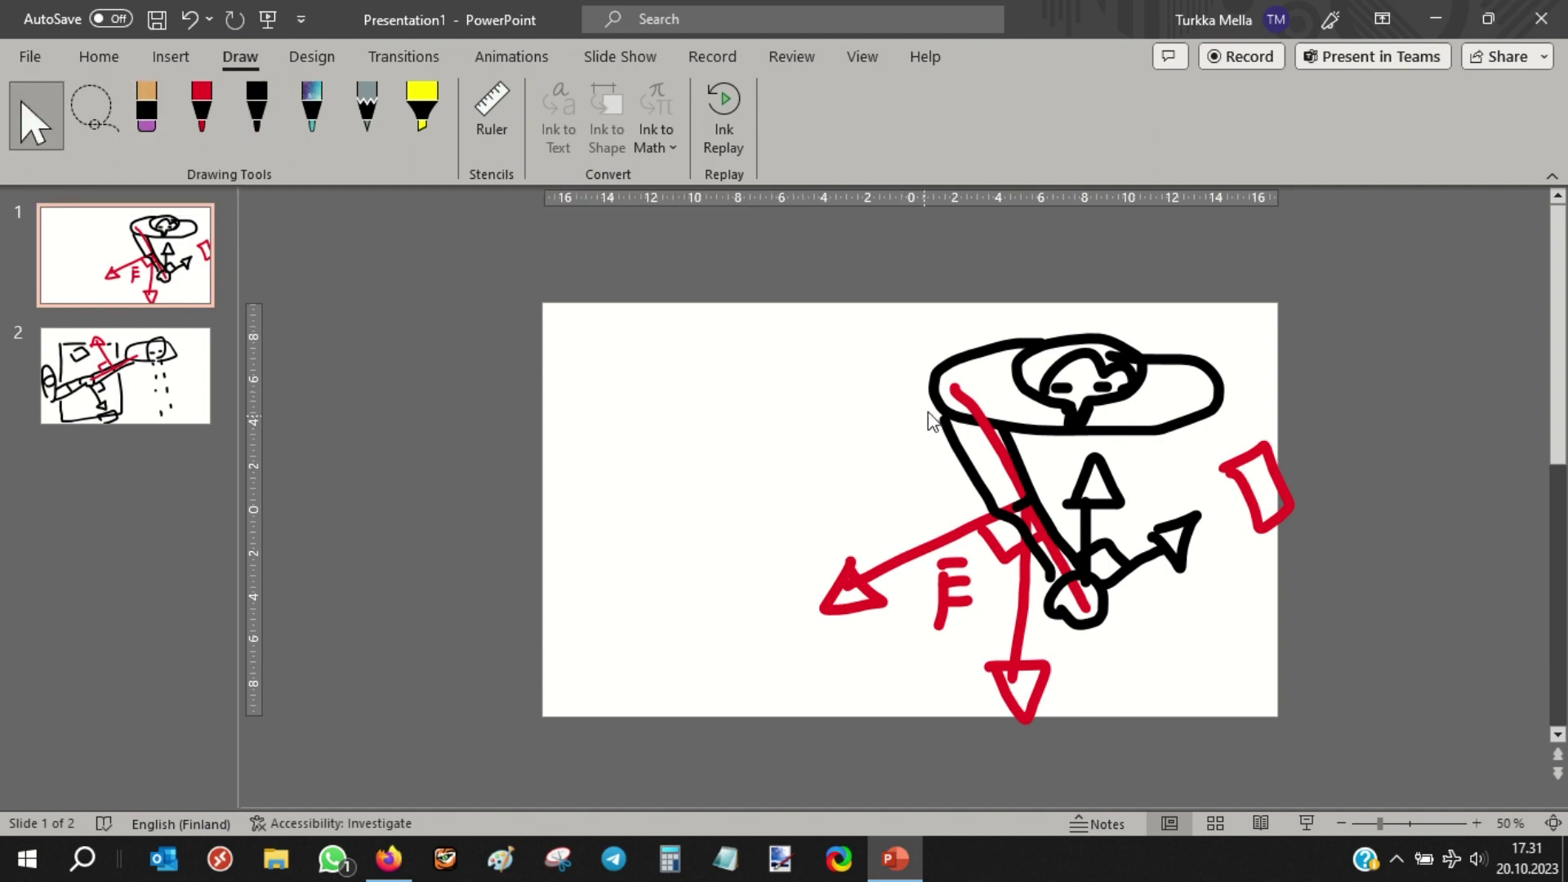